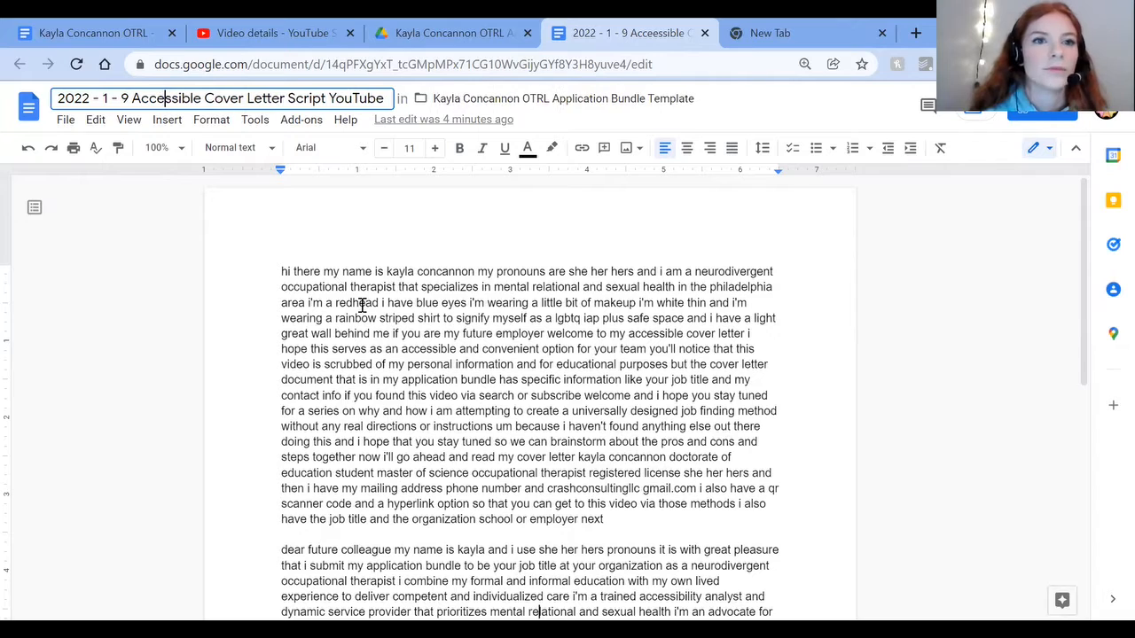
Step: Search the web for "qr code generator" and open the qr-code-generator.com result
left_click(358, 303)
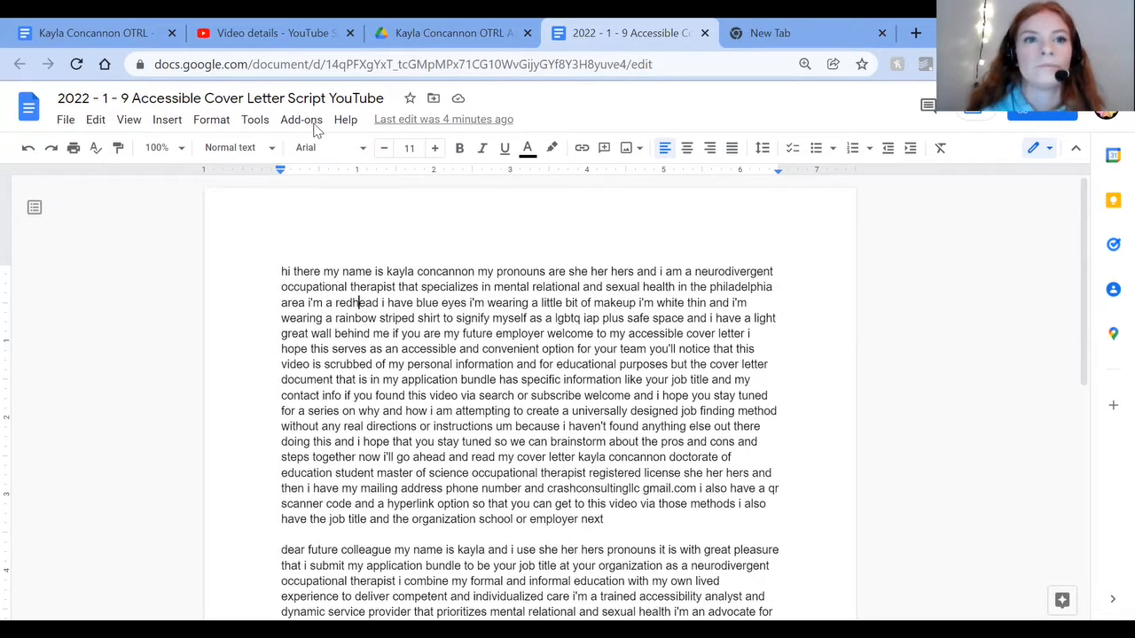
key("ctrl+Tab")
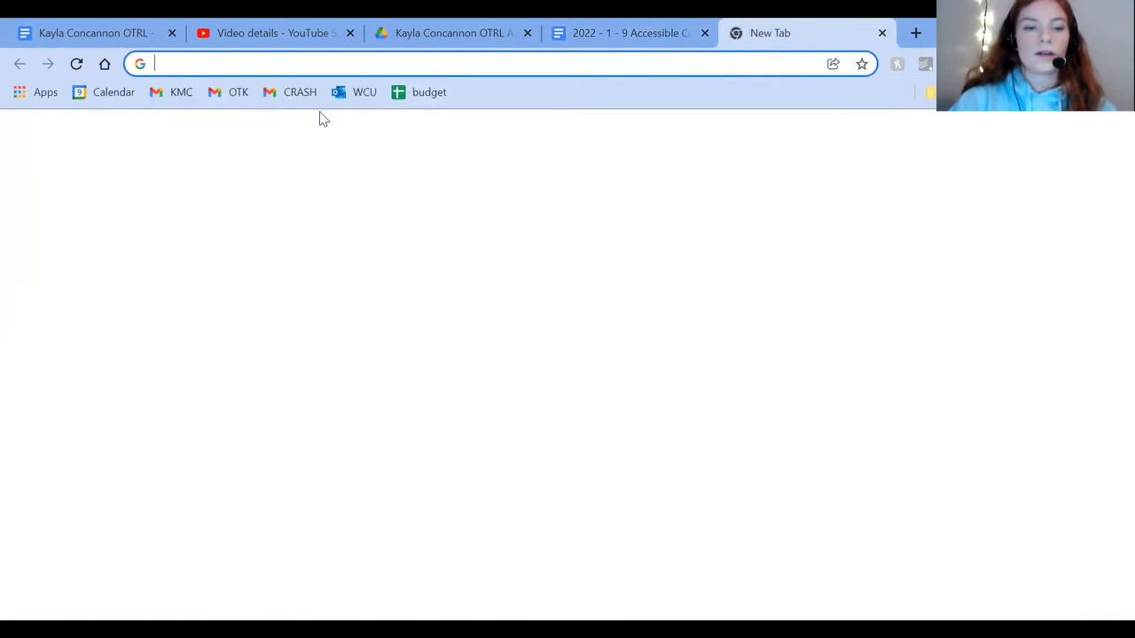
type("qr code genera")
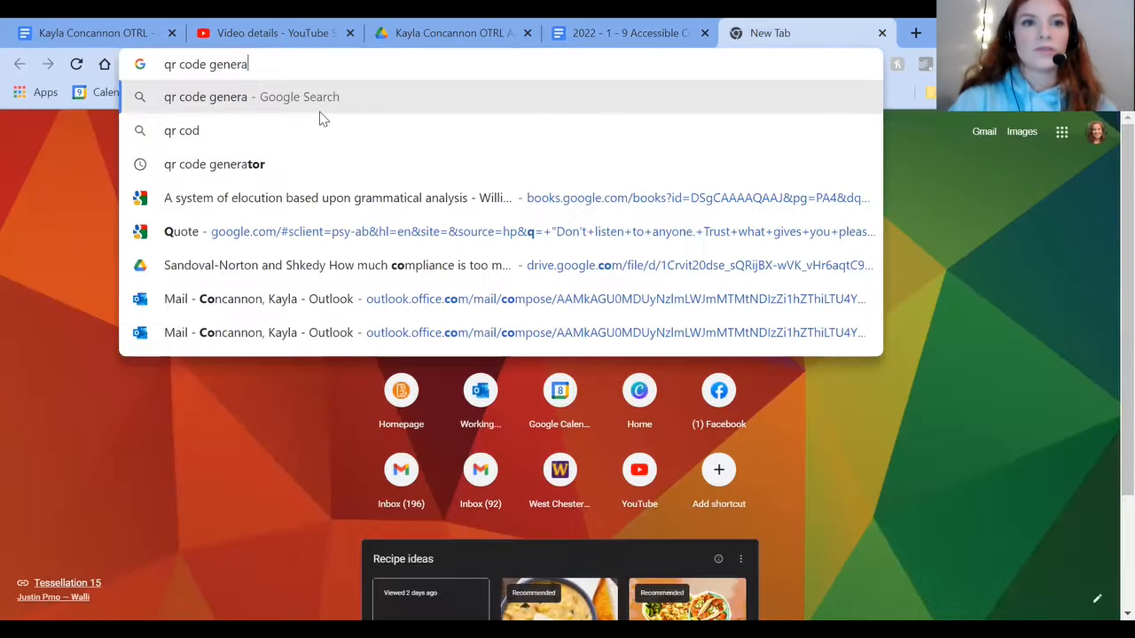
type("tor")
key("Return")
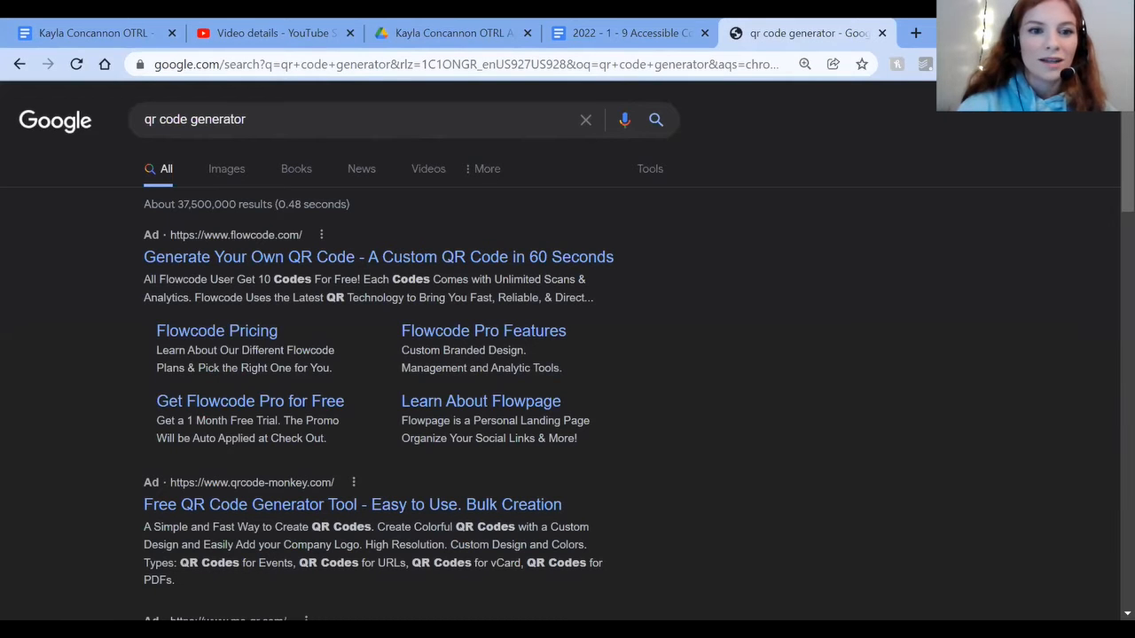
scroll(567, 355, "down", 4)
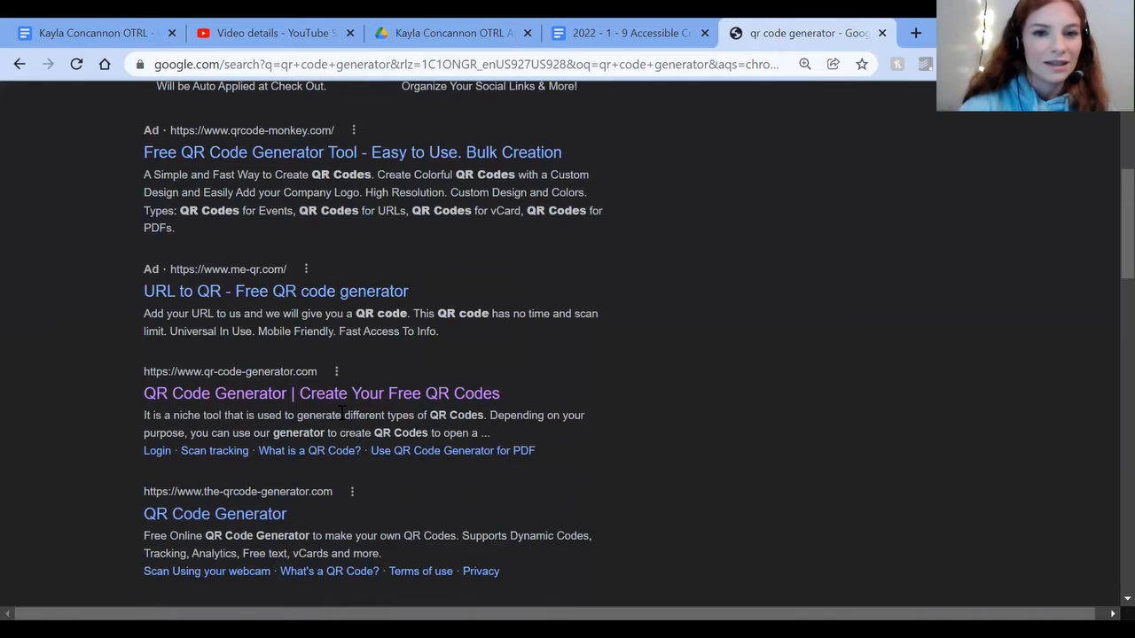
left_click(268, 396)
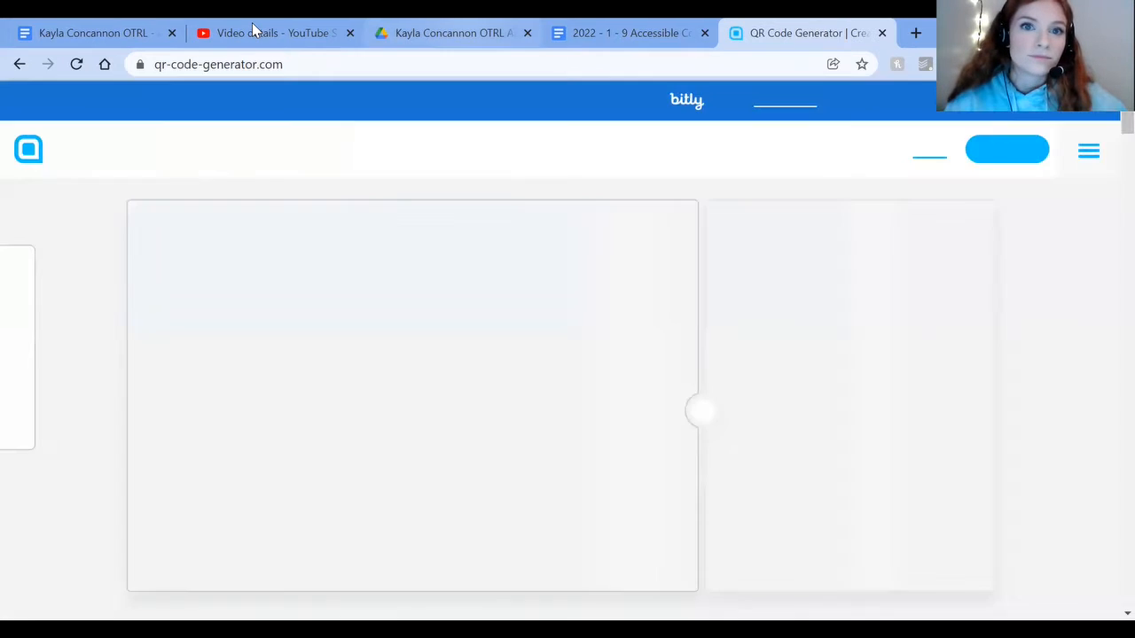
Step: Copy the cover letter video's link from YouTube Studio and generate a QR code from it with the SCAN ME frame below the code
left_click(253, 30)
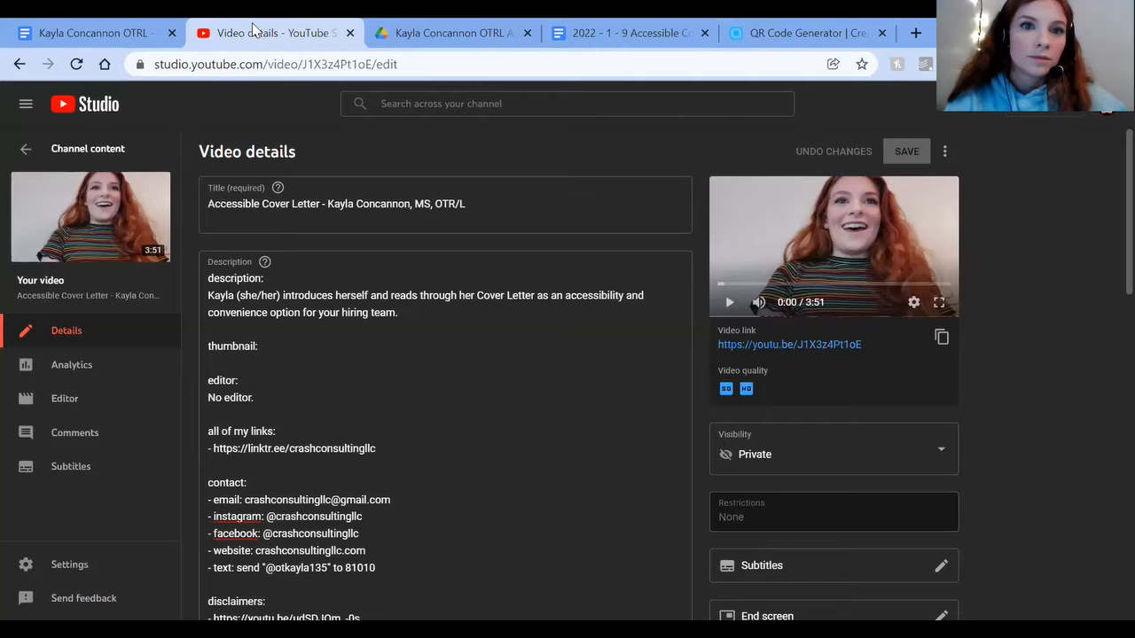
left_click(942, 337)
left_click(831, 21)
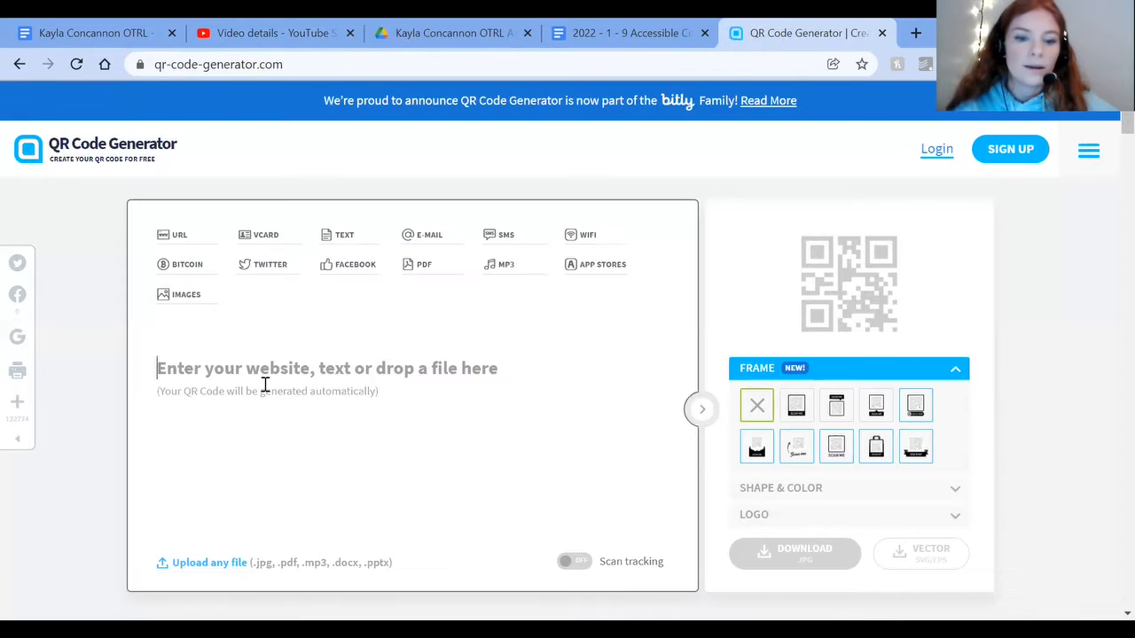
left_click(264, 386)
key("ctrl+v")
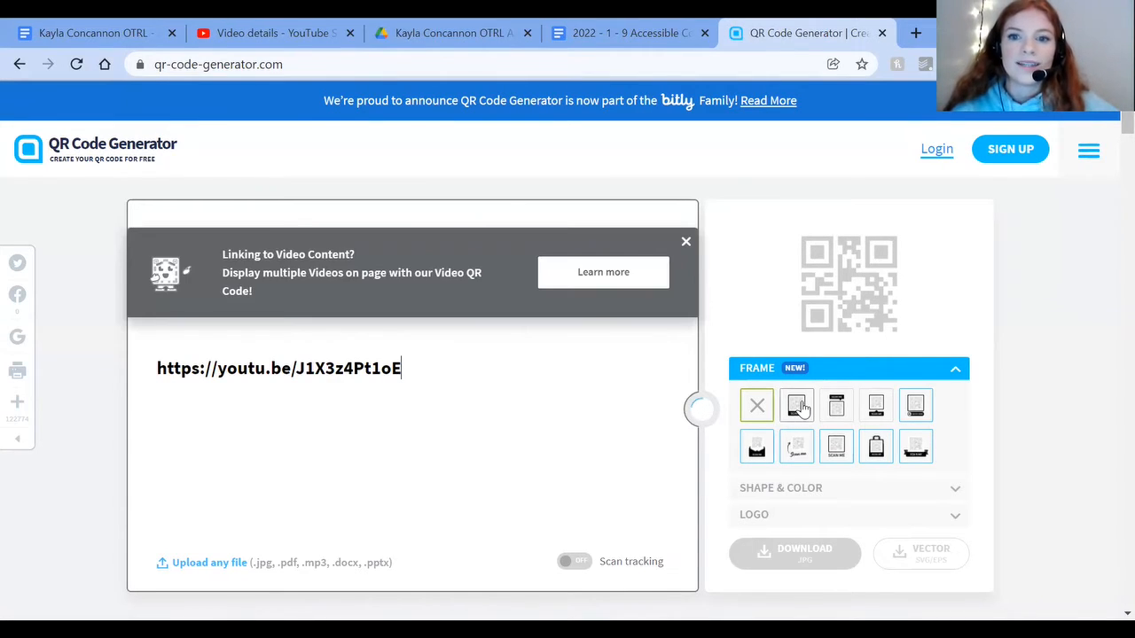
left_click(798, 404)
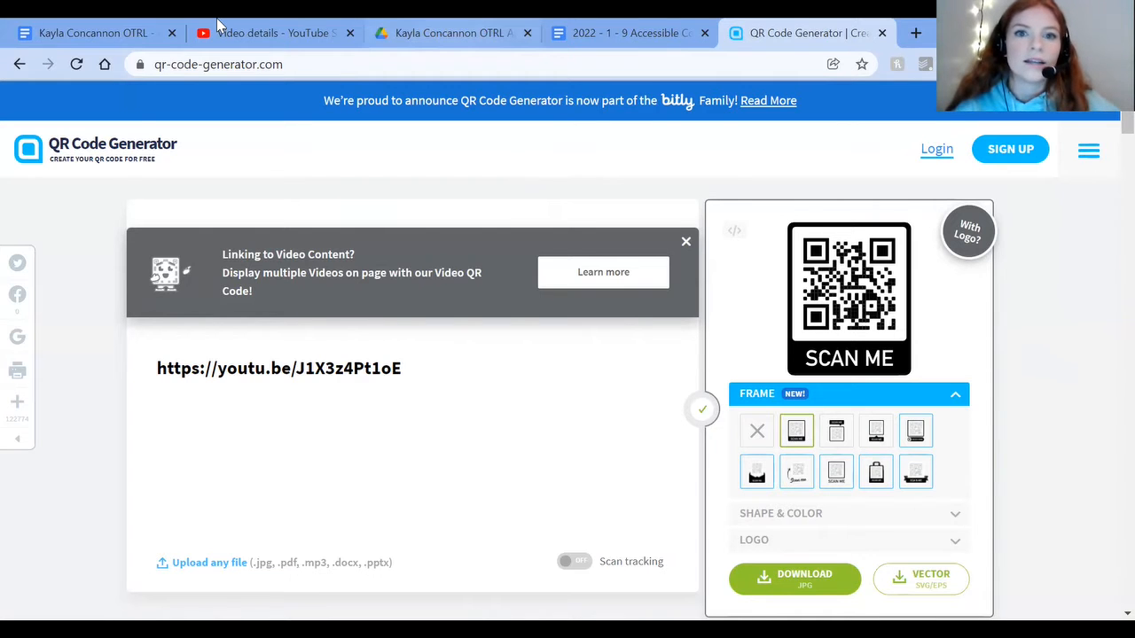
key("ctrl+1")
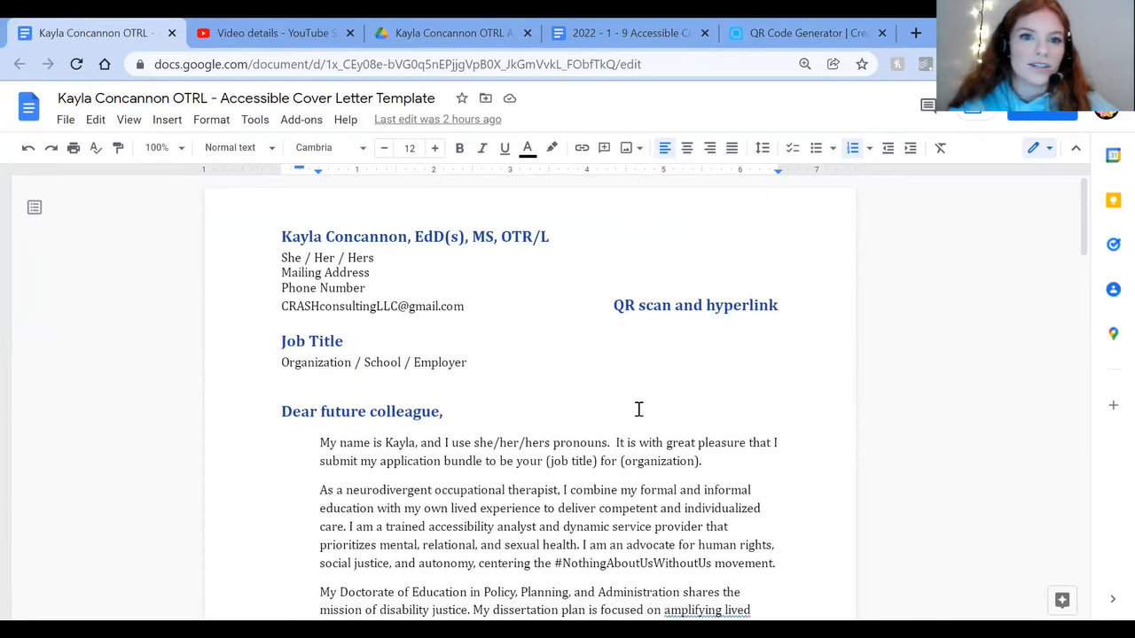
left_click(293, 236)
left_click(487, 316, "shift")
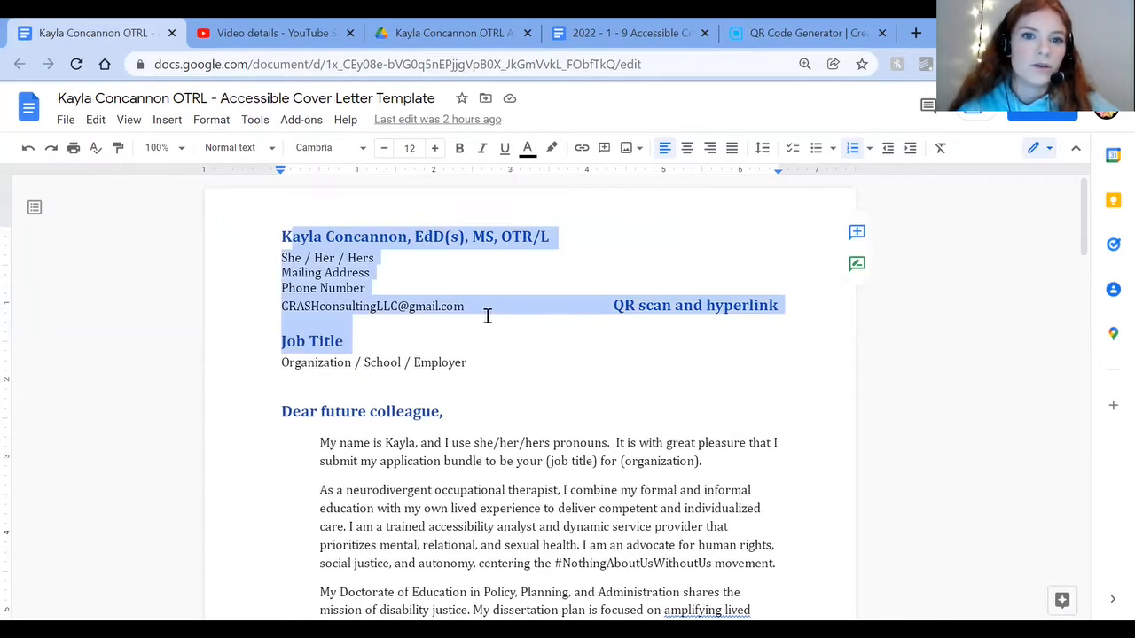
left_click(499, 307)
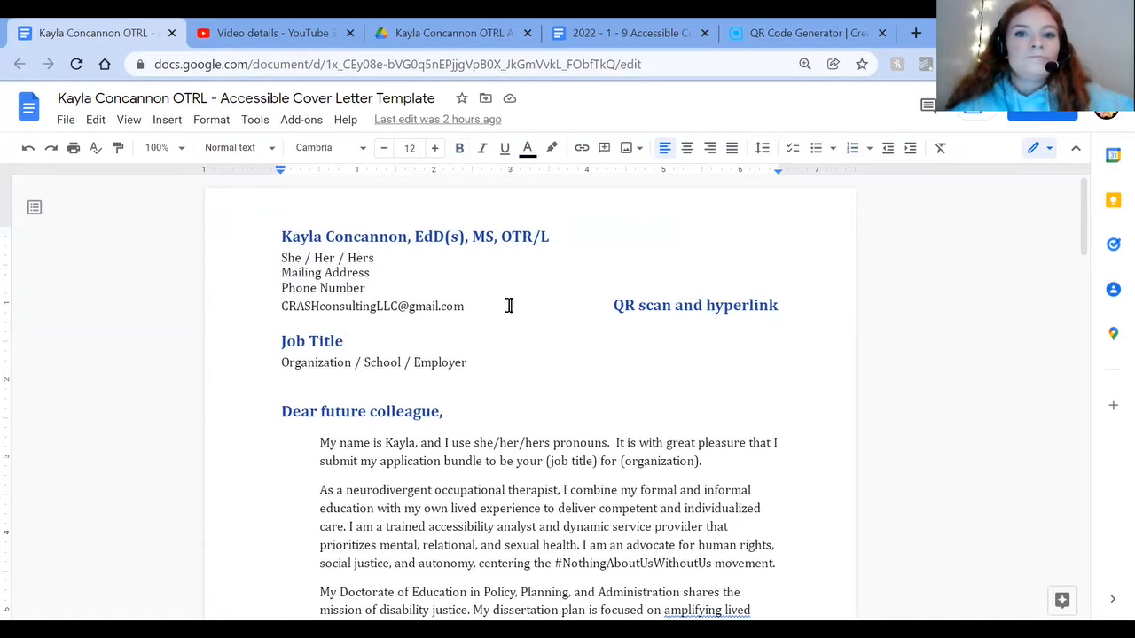
left_click_drag(783, 311, 625, 310)
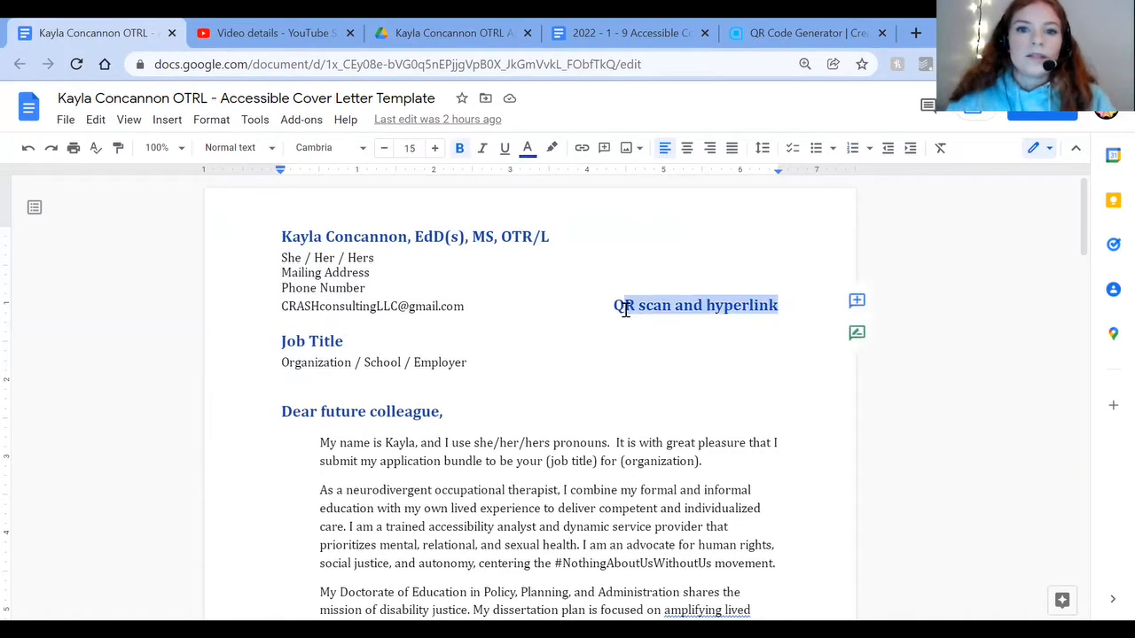
key("BackSpace")
key("BackSpace")
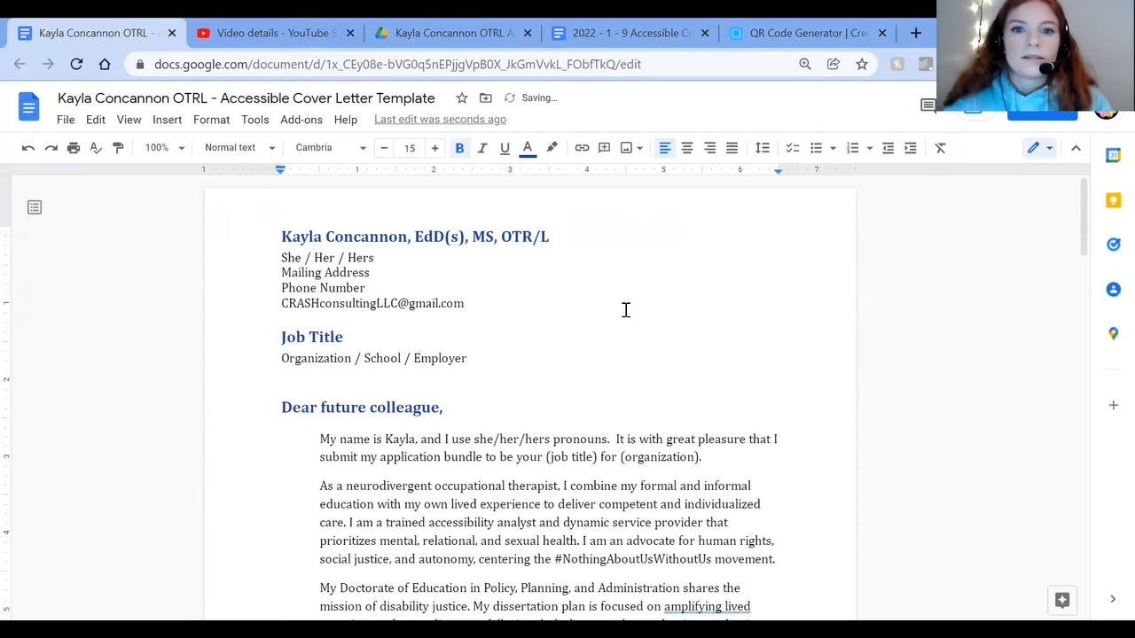
key("ctrl+v")
Step: Reduce the video link's font size to 11 and place it at the end of the e-mail line in the letter header
left_click(248, 323)
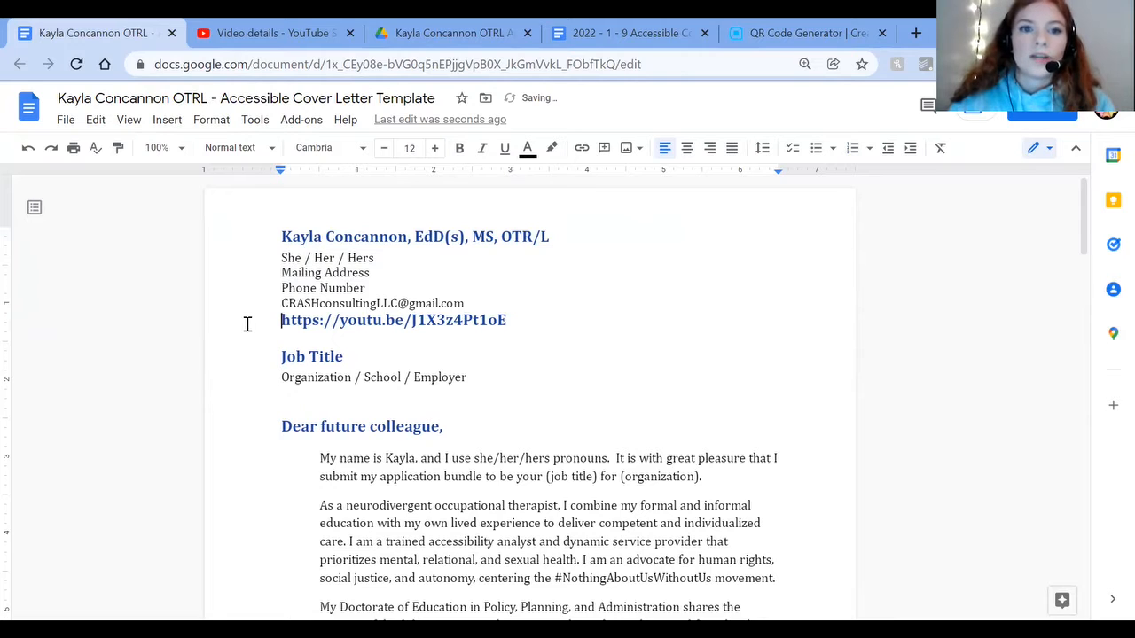
key("BackSpace")
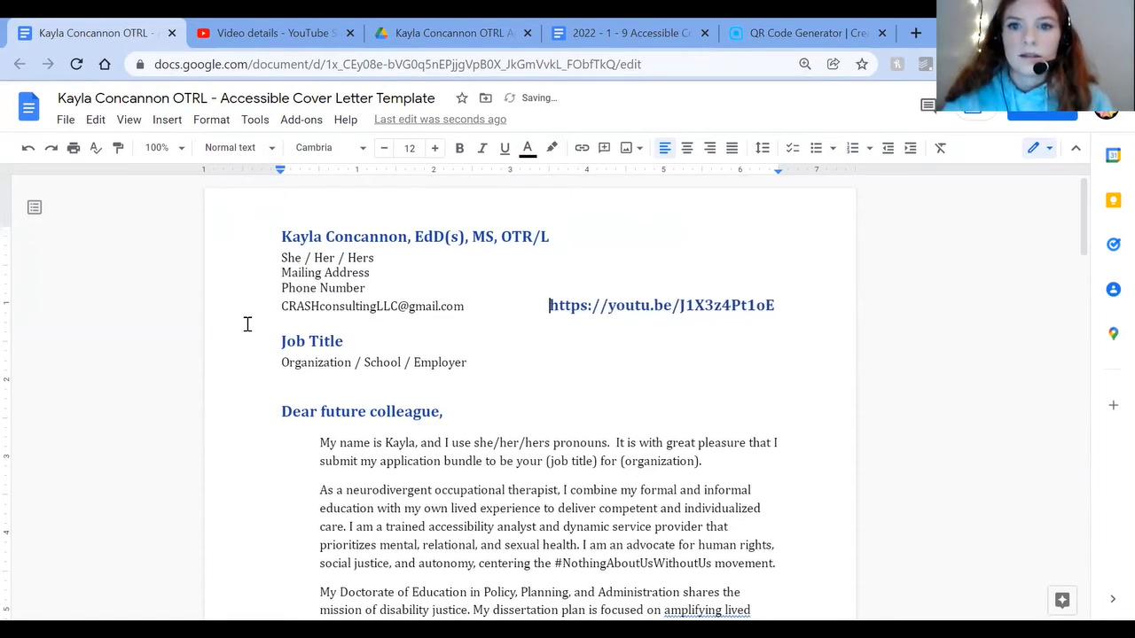
key("Return")
left_click_drag(273, 328, 525, 321)
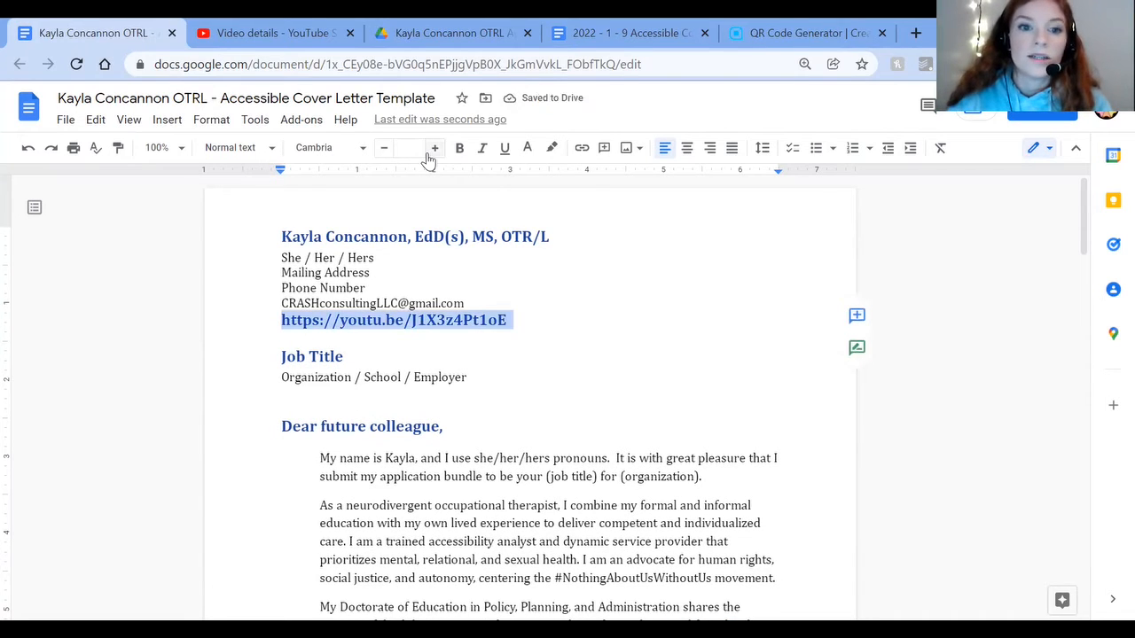
left_click(384, 148)
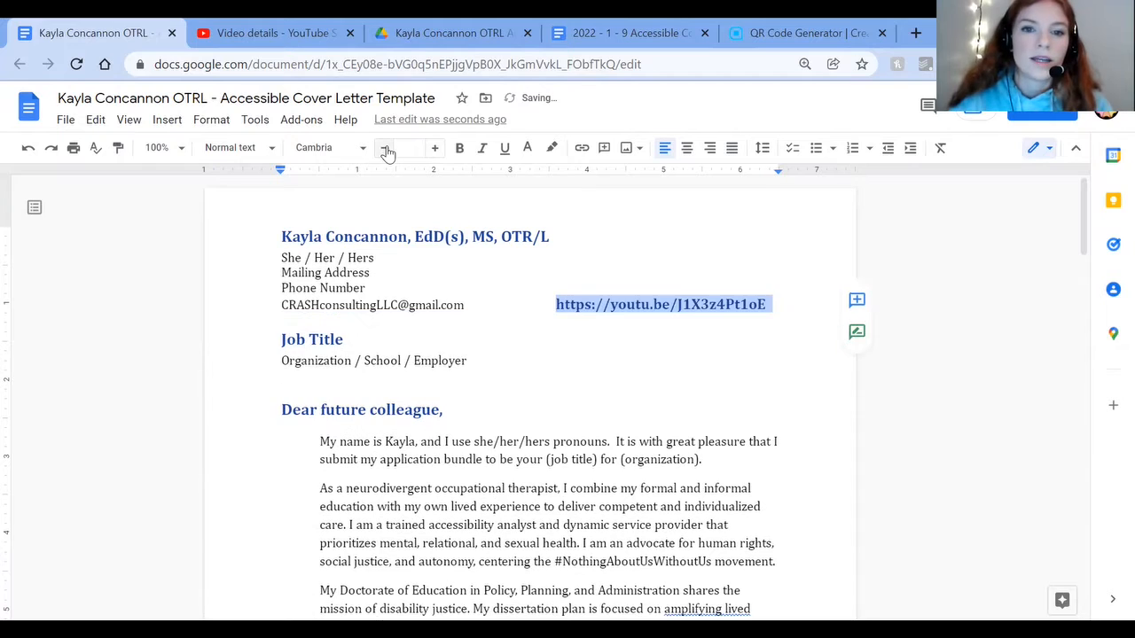
left_click(384, 148)
left_click(549, 302)
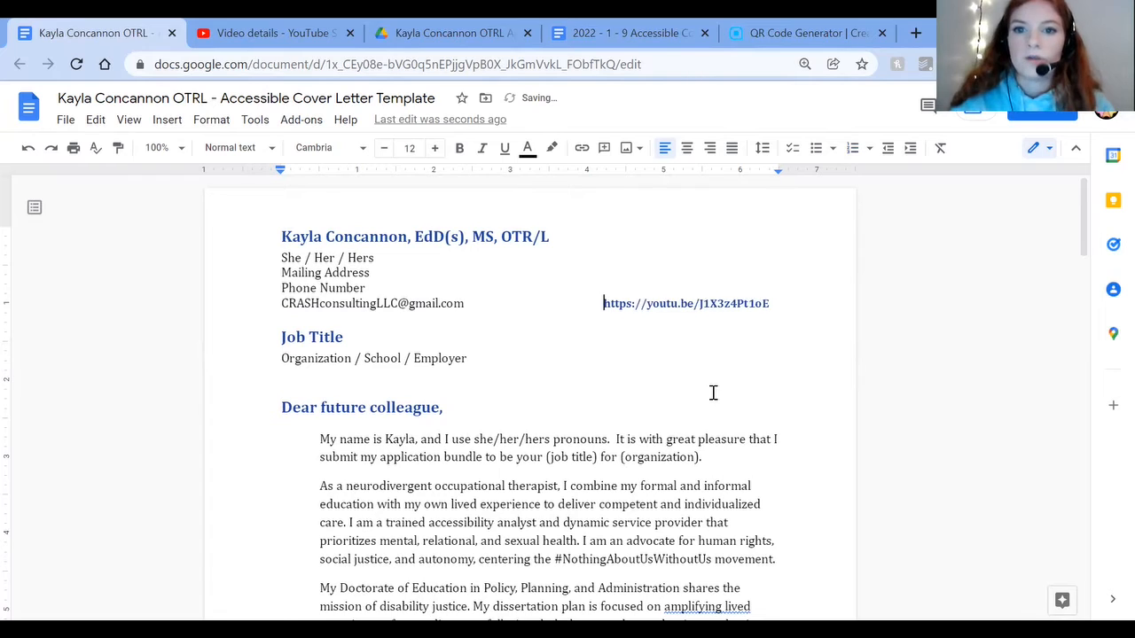
key("Return")
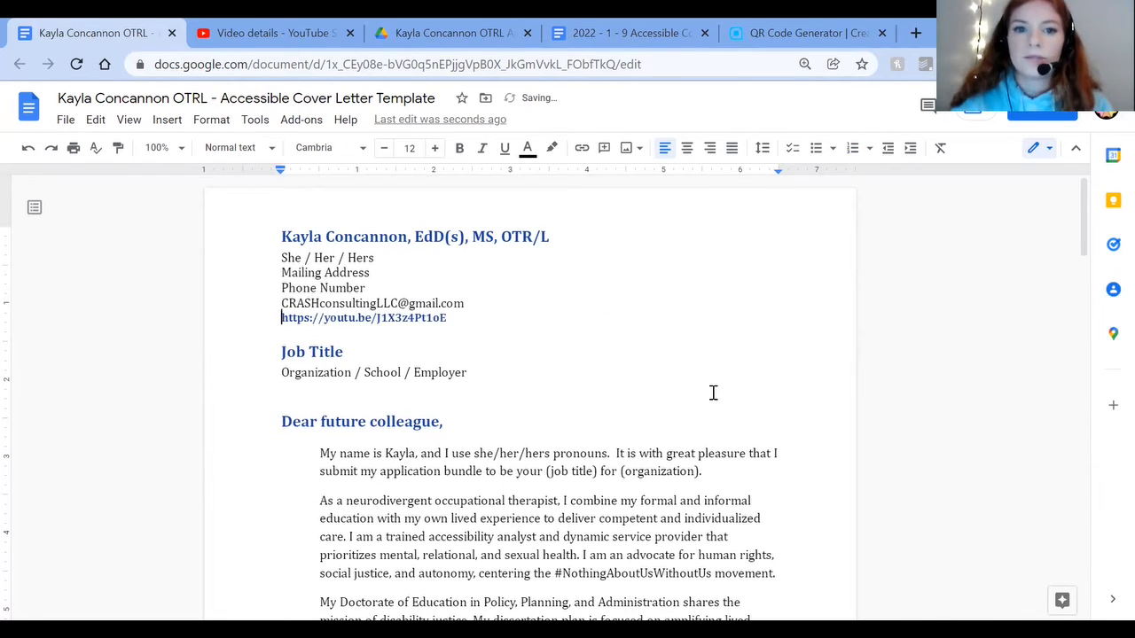
key("BackSpace")
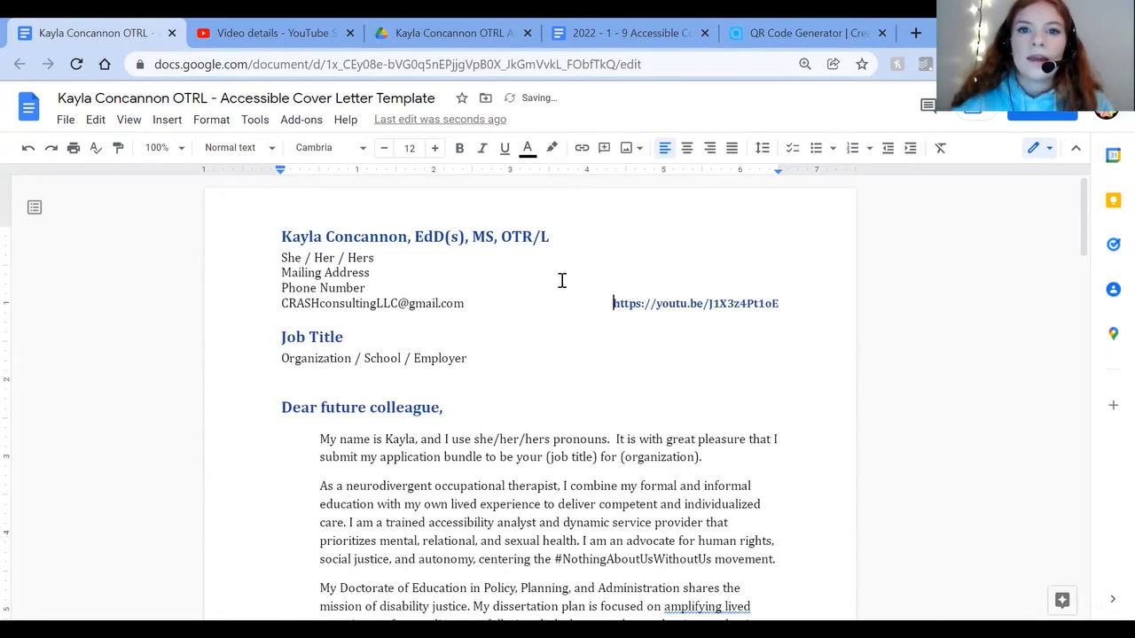
Step: Copy the hex code #1a409a from the custom text color of the video link, then cancel the color change
left_click(526, 148)
double_click(722, 304)
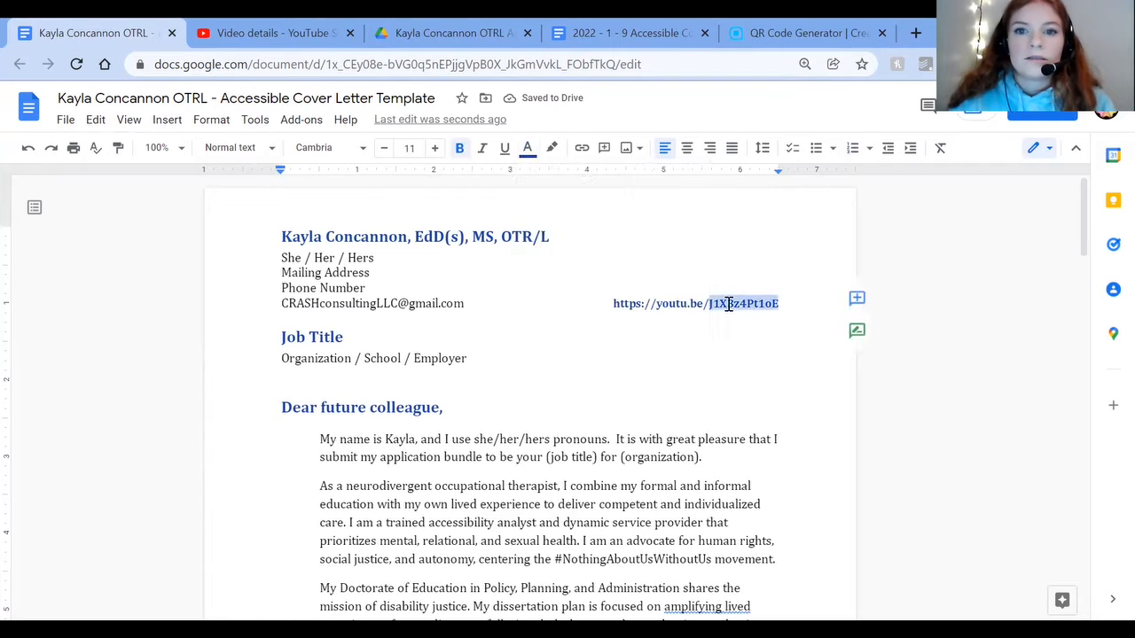
left_click(526, 150)
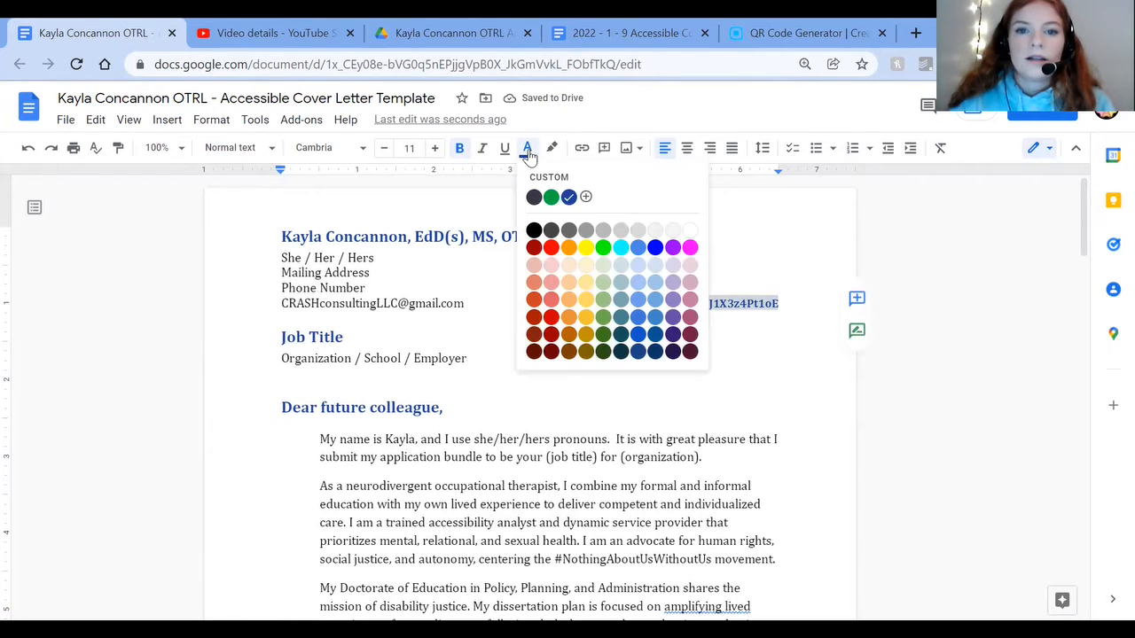
left_click(586, 198)
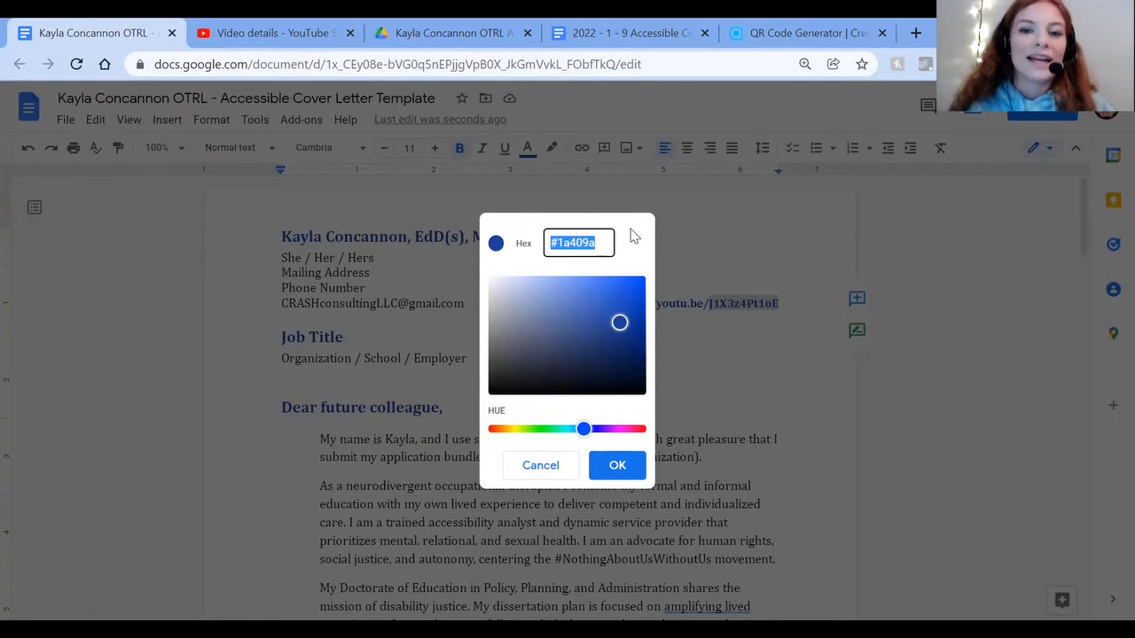
left_click(745, 452)
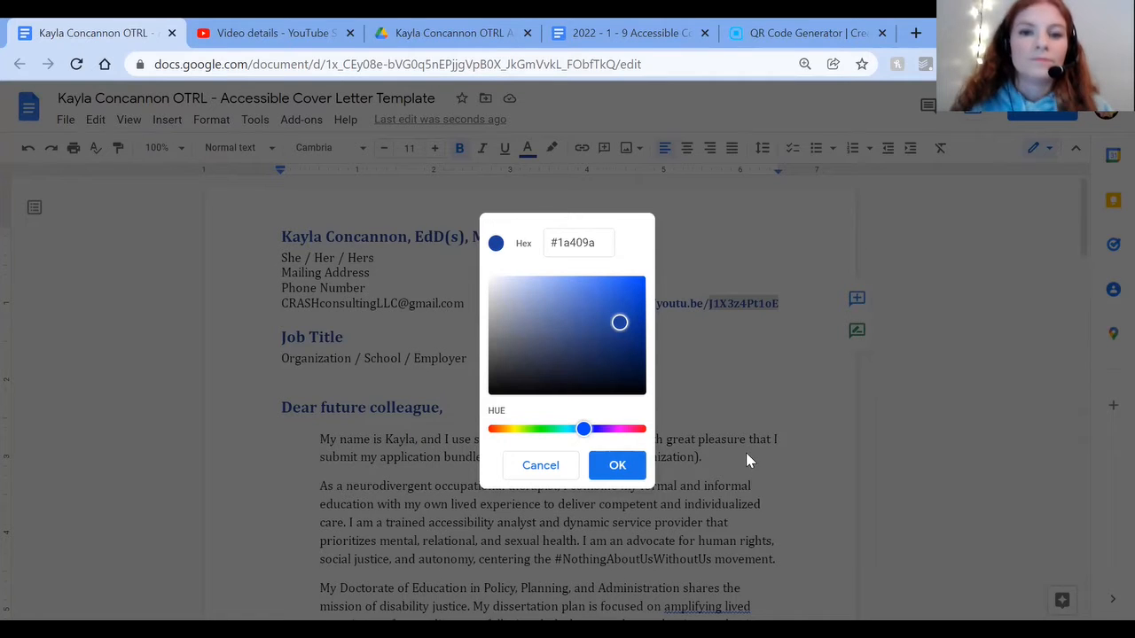
left_click(566, 473)
Step: Set the QR code's color to #1a409a in the QR Code Generator
left_click(745, 33)
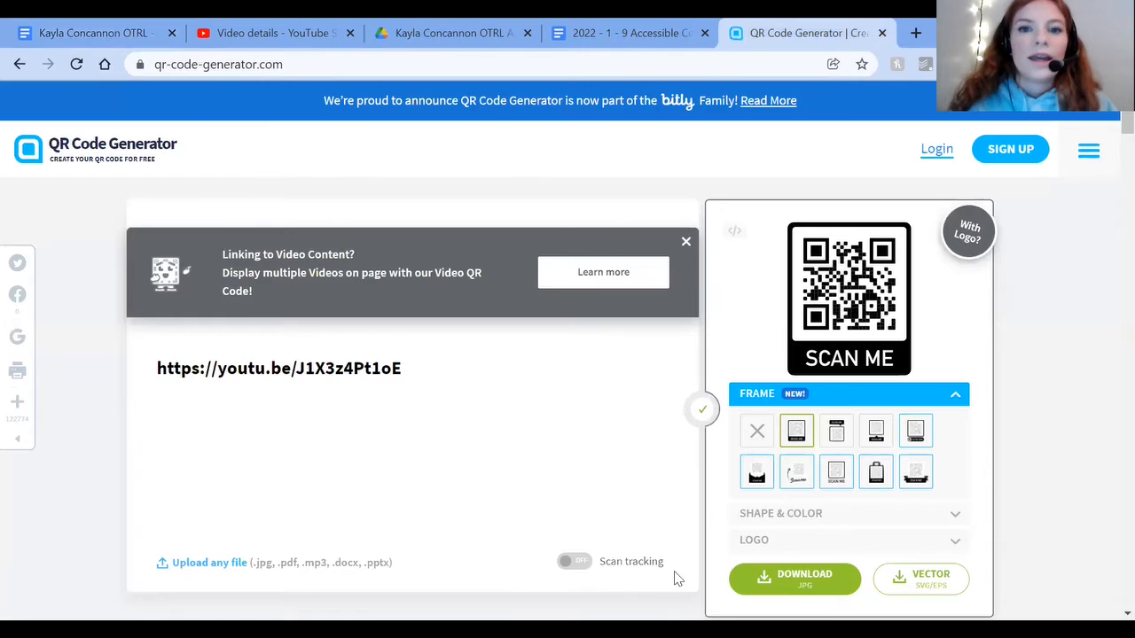
left_click(789, 515)
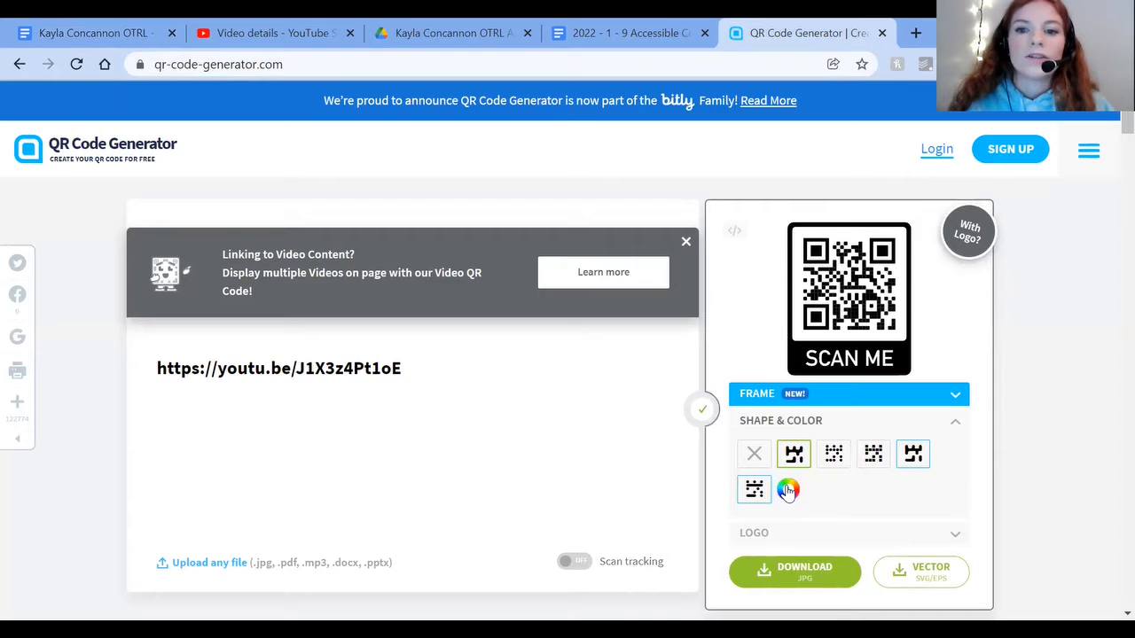
left_click(788, 490)
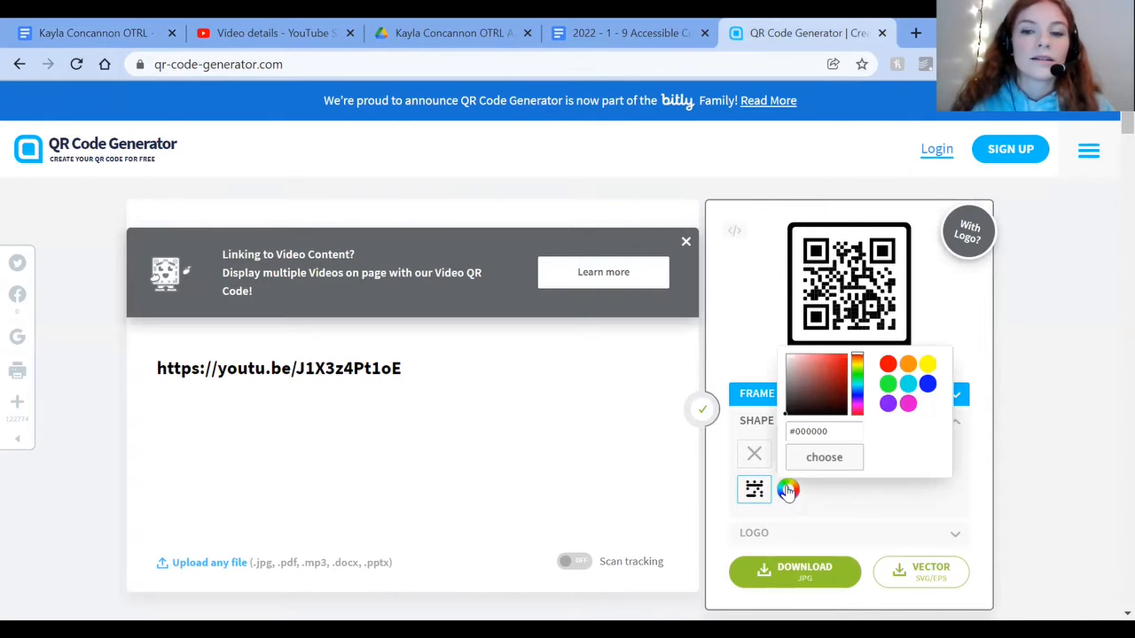
left_click(831, 431)
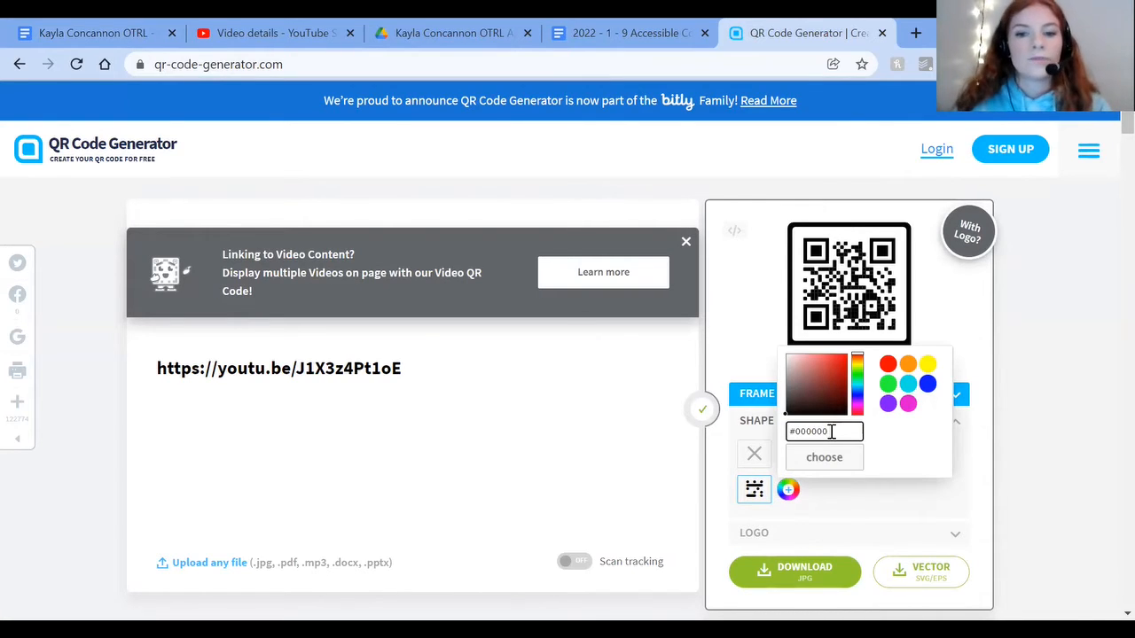
key("BackSpace")
key("BackSpace")
key("BackSpace")
key("BackSpace")
key("BackSpace")
key("BackSpace")
key("BackSpace")
type("#1a409a")
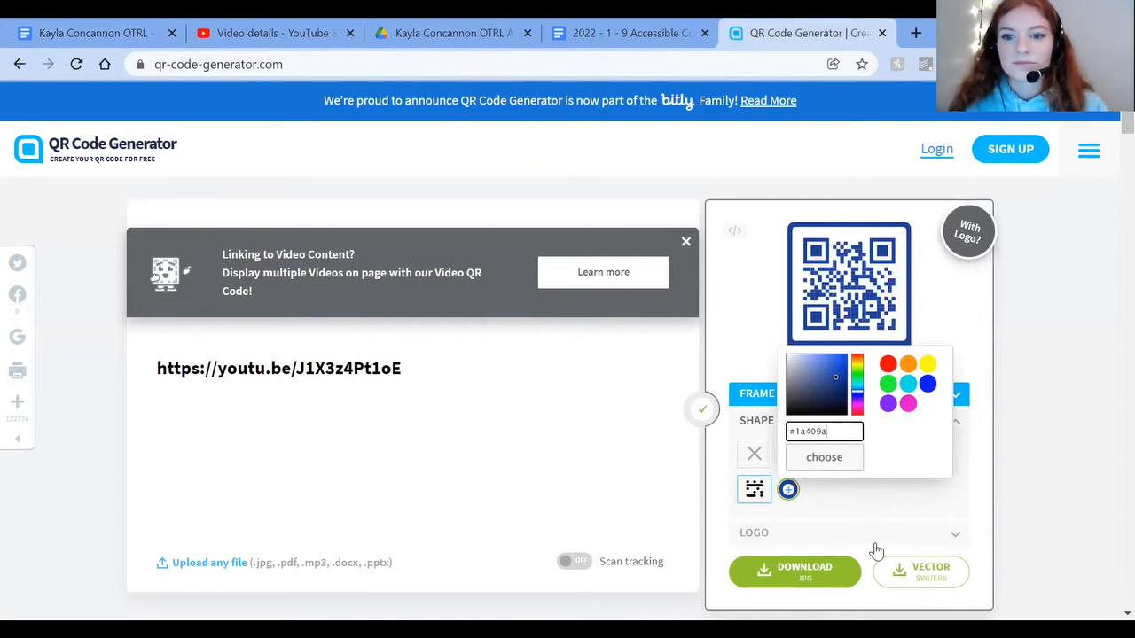
left_click(876, 552)
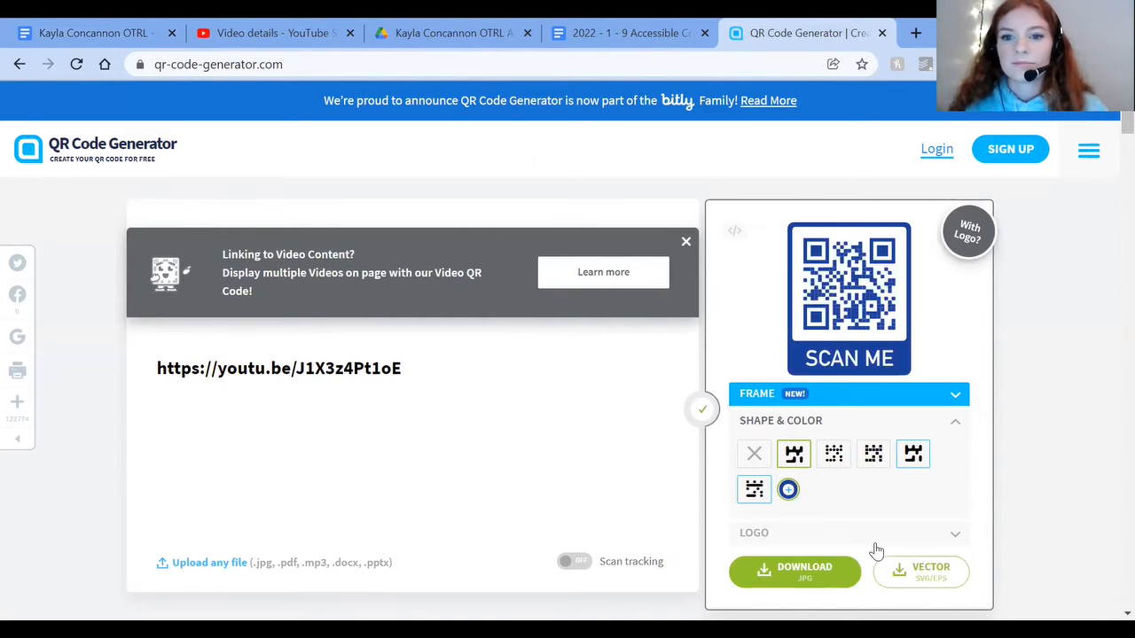
Step: Download the blue QR code as a JPG, dismissing the sign-up offer and requesting the download again
left_click(804, 574)
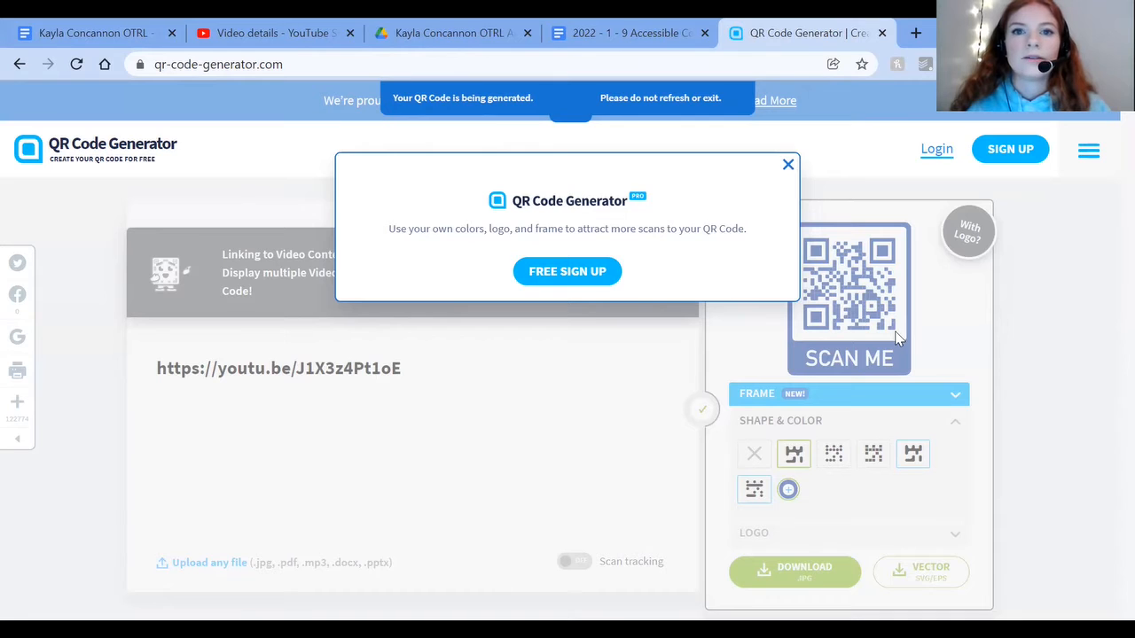
left_click(788, 165)
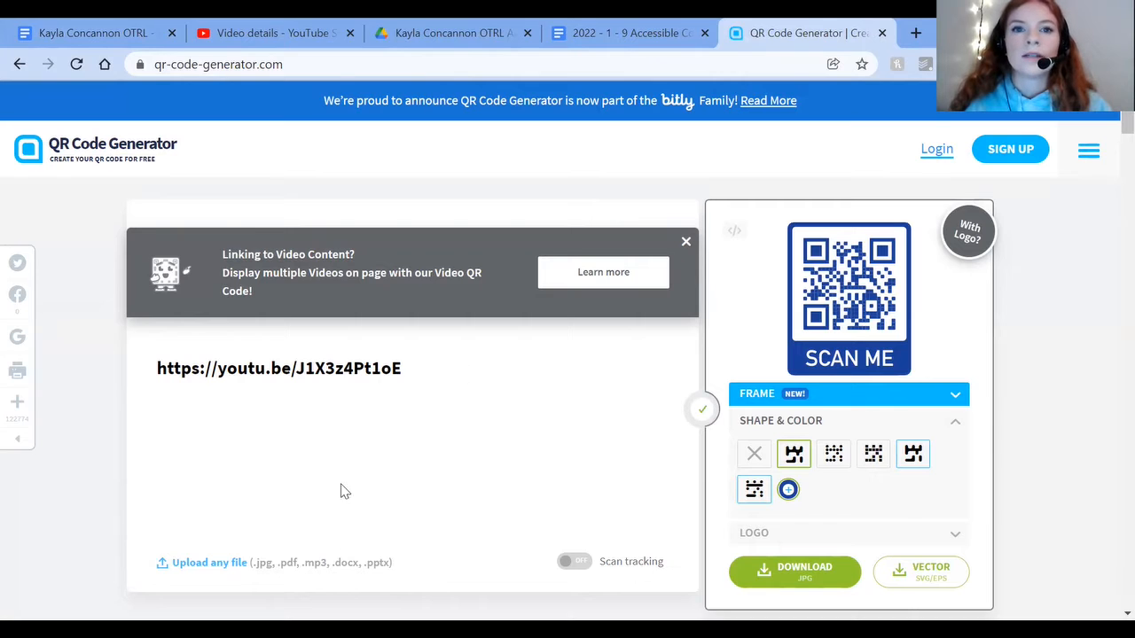
left_click(830, 576)
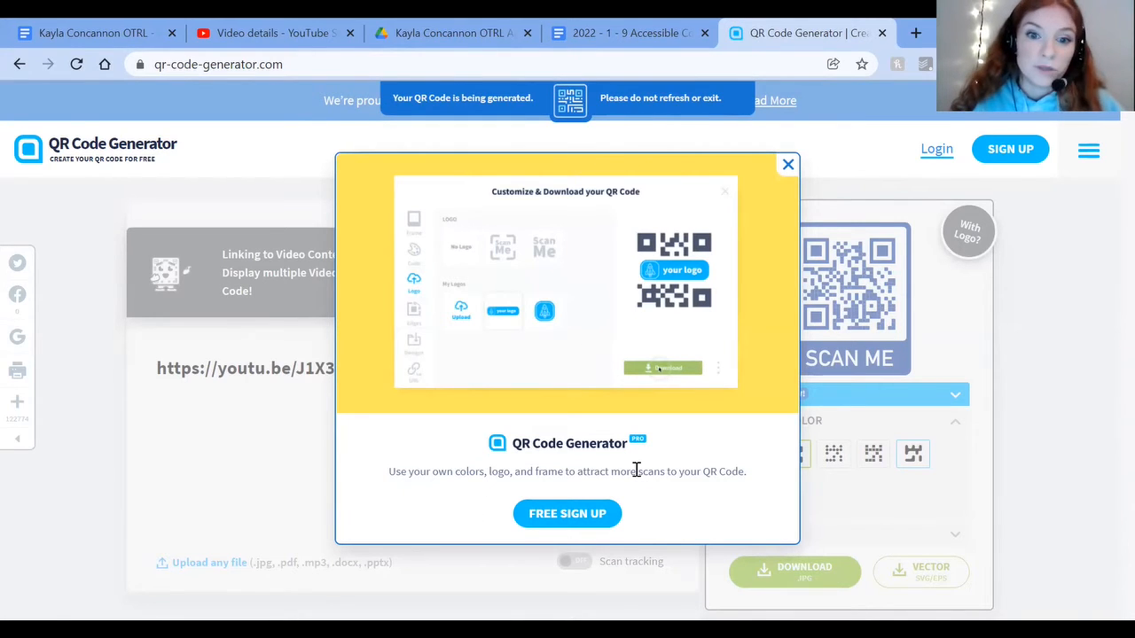
Step: Try again to download the blue QR code as a JPG, dismissing the sign-up offers
left_click(788, 164)
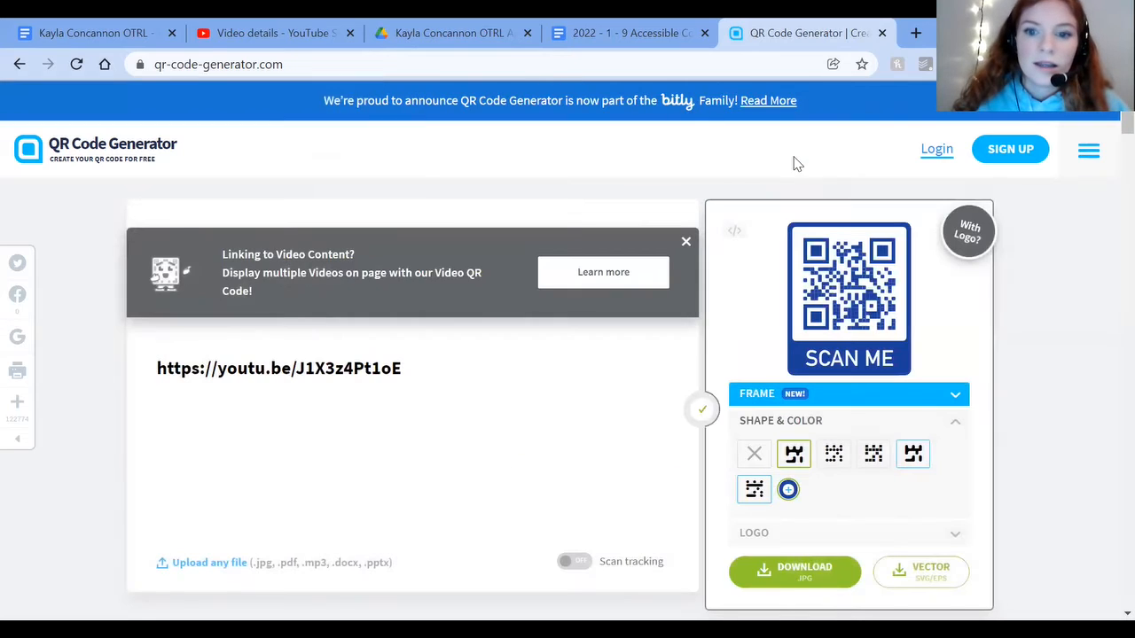
left_click(801, 592)
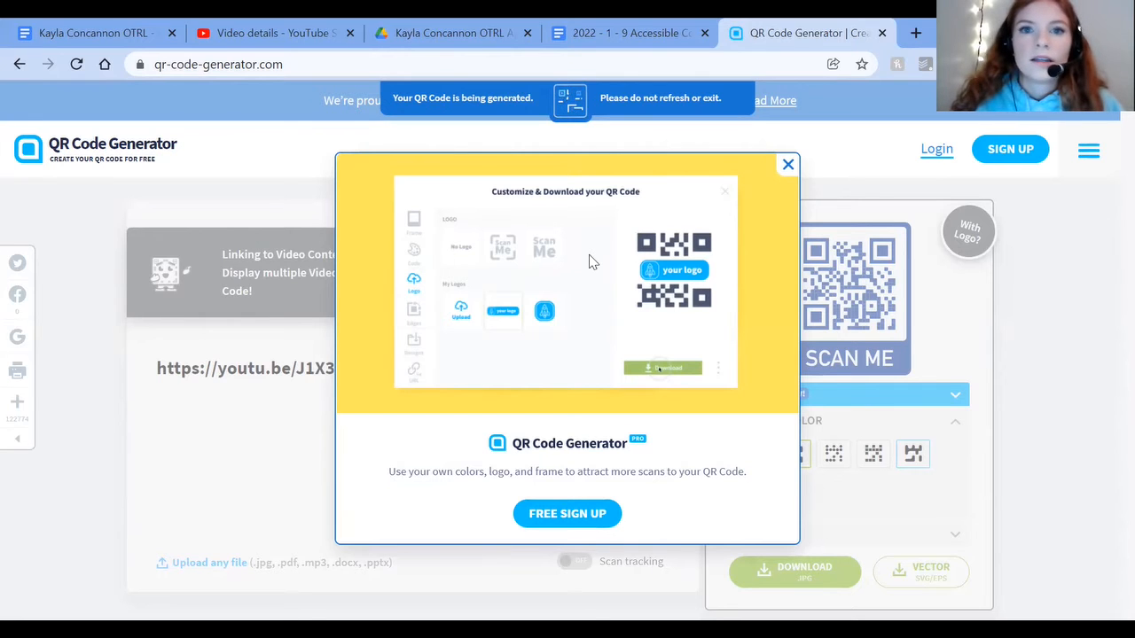
left_click(787, 165)
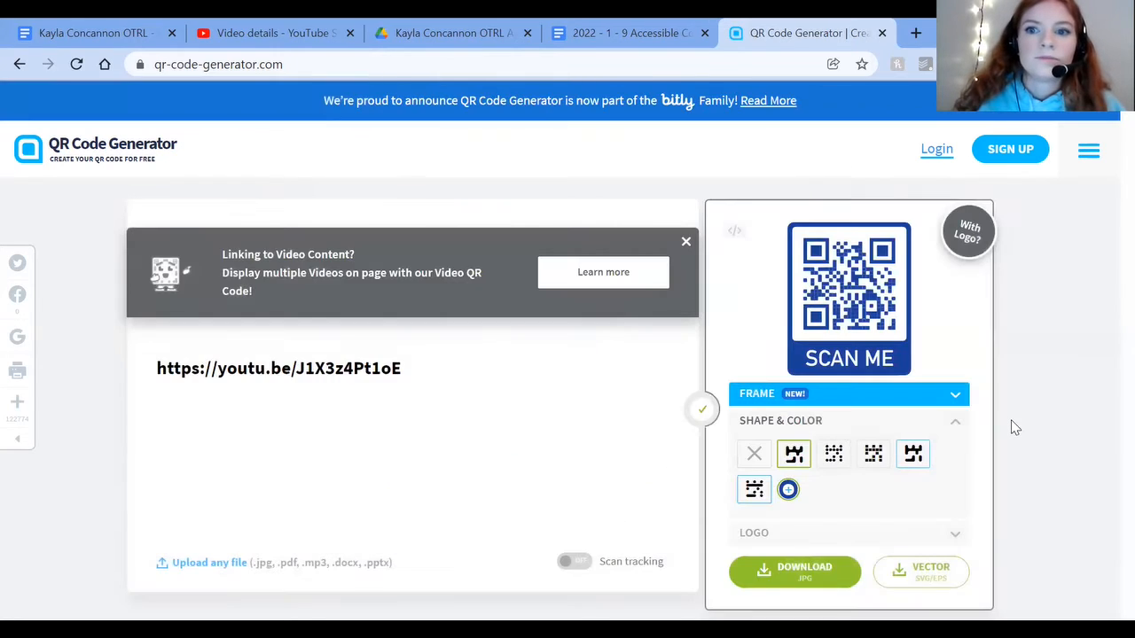
Step: Enlarge the QR code preview with its SCAN ME frame and capture a screenshot of it
scroll(1015, 427, "up", 3)
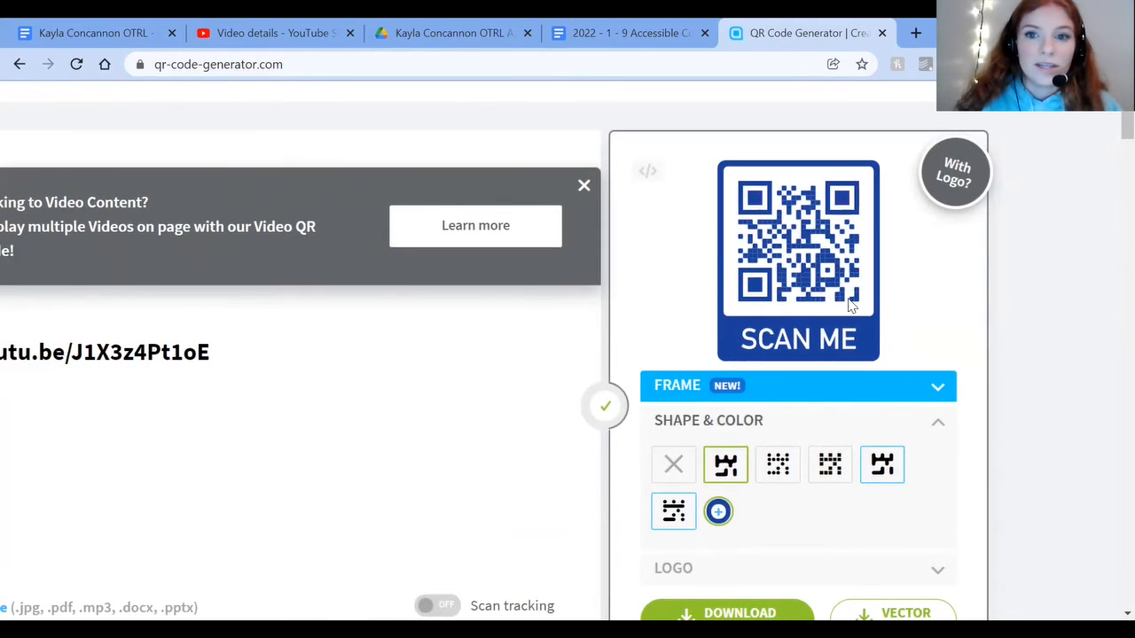
scroll(752, 287, "up", 3)
scroll(751, 286, "up", 1)
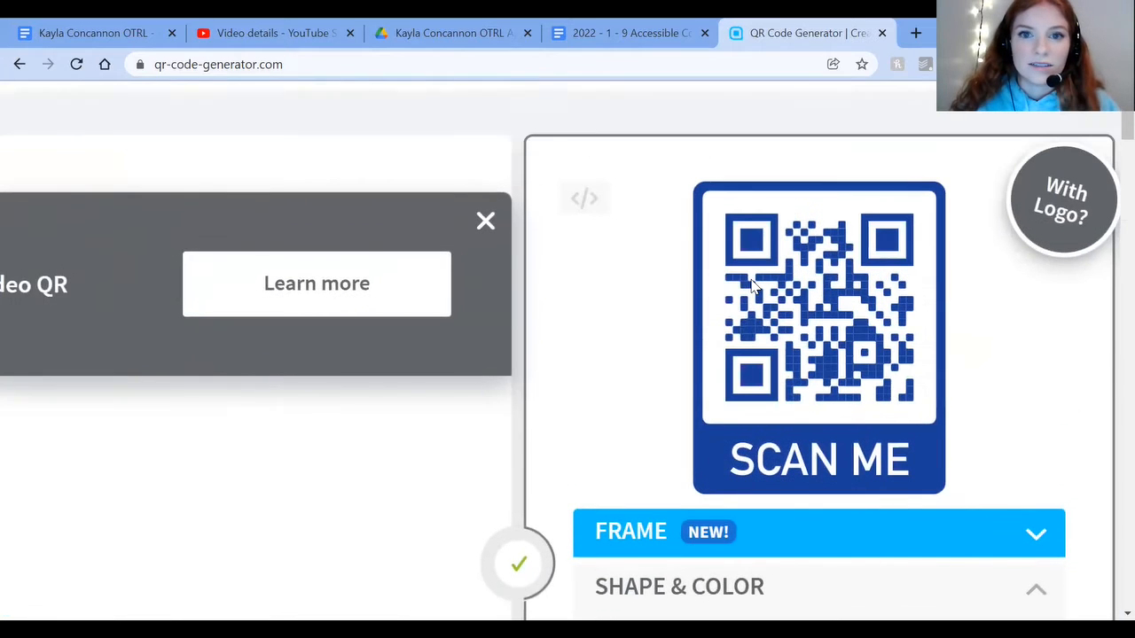
scroll(1041, 391, "up", 3)
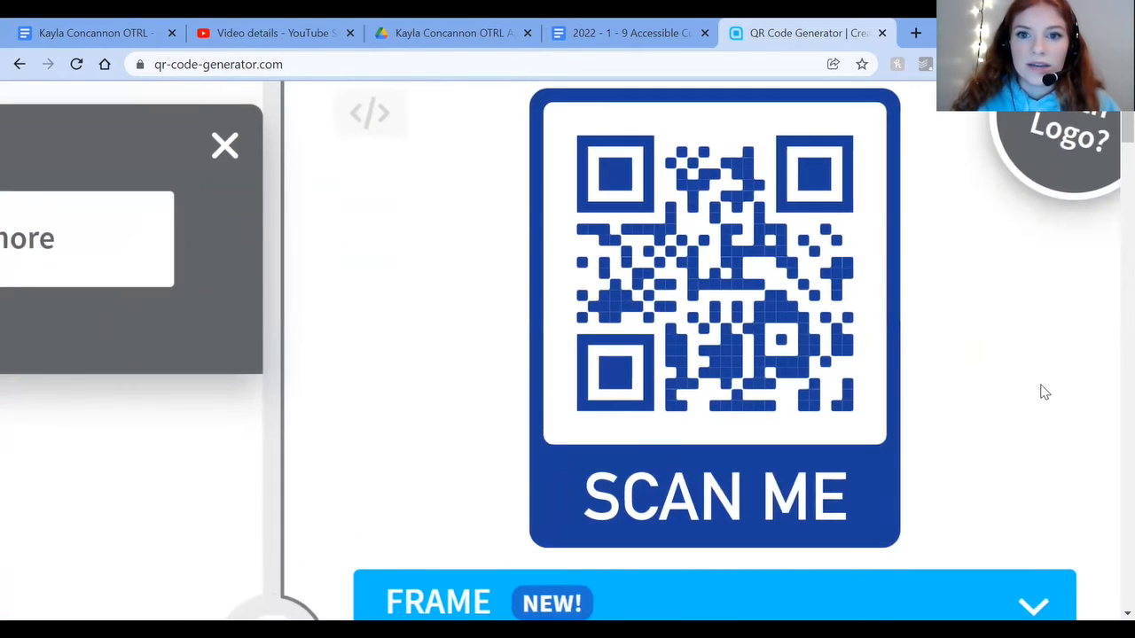
scroll(1084, 378, "up", 1)
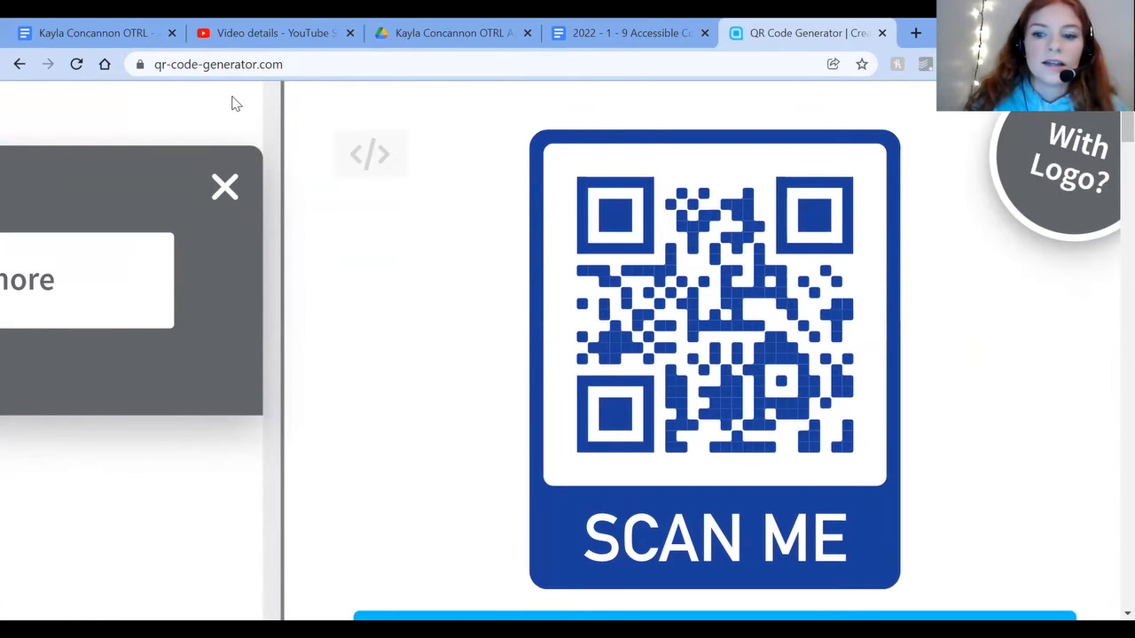
Step: Insert blank lines at the start of the Accessible Cover Letter Script YouTube document and paste the QR code screenshot there
left_click(609, 26)
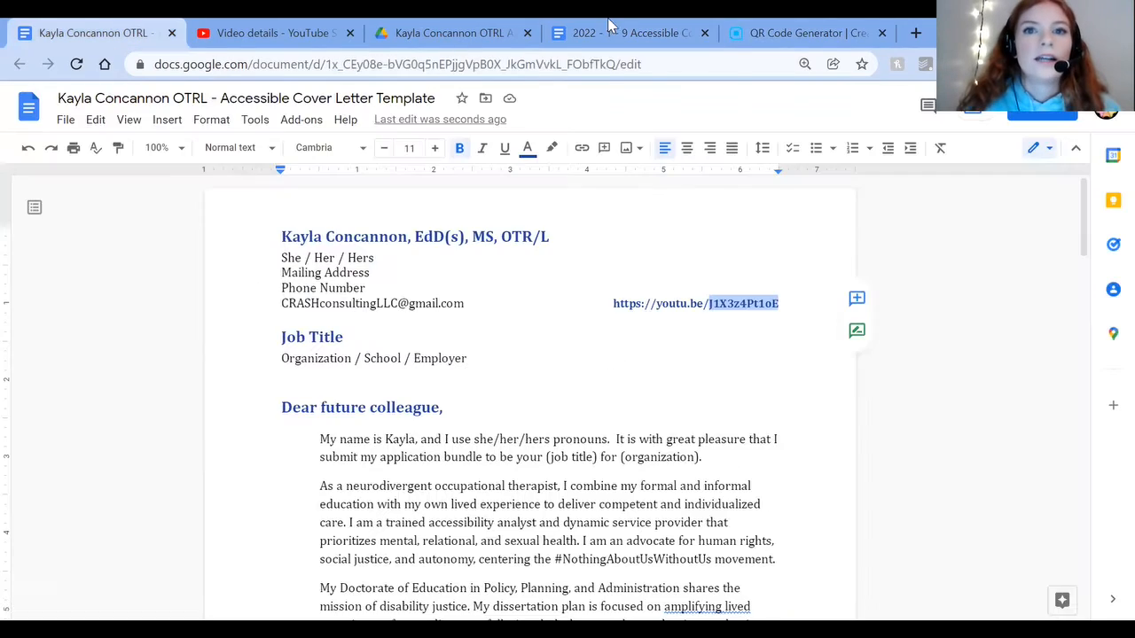
left_click(609, 27)
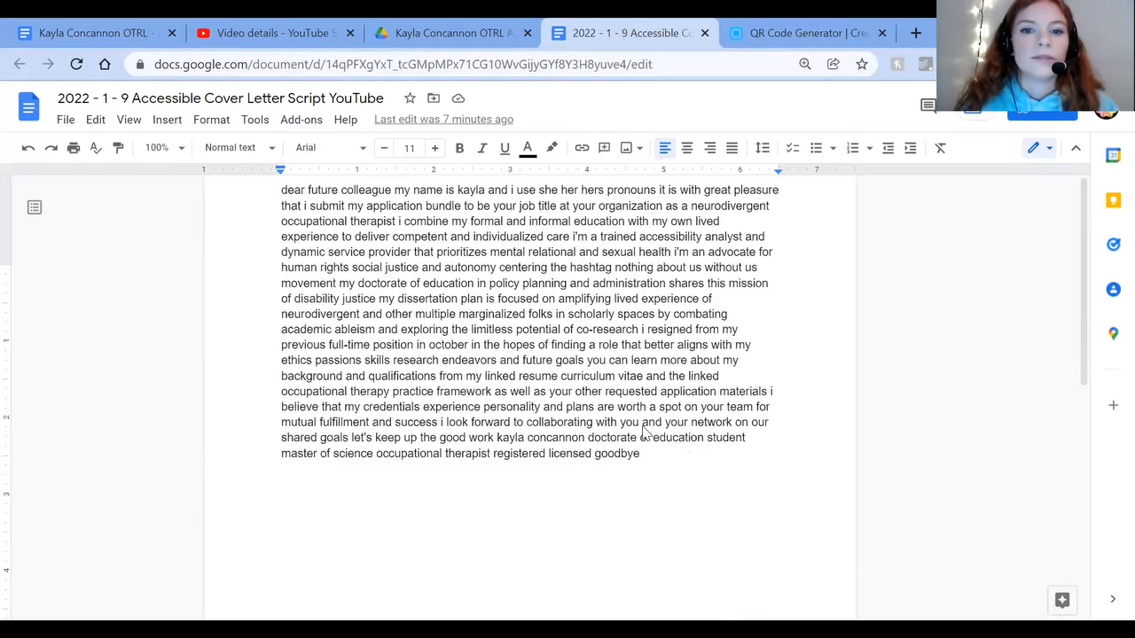
scroll(643, 408, "down", 2)
scroll(632, 361, "up", 5)
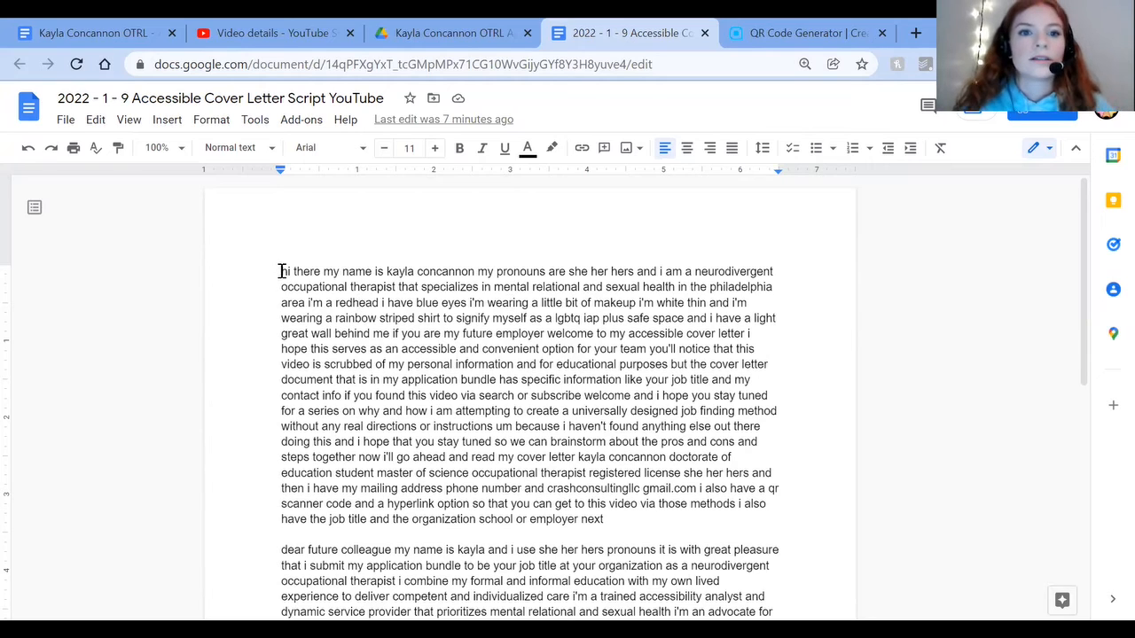
left_click(281, 271)
key("Return")
key("Return")
key("Return")
key("Return")
left_click(294, 270)
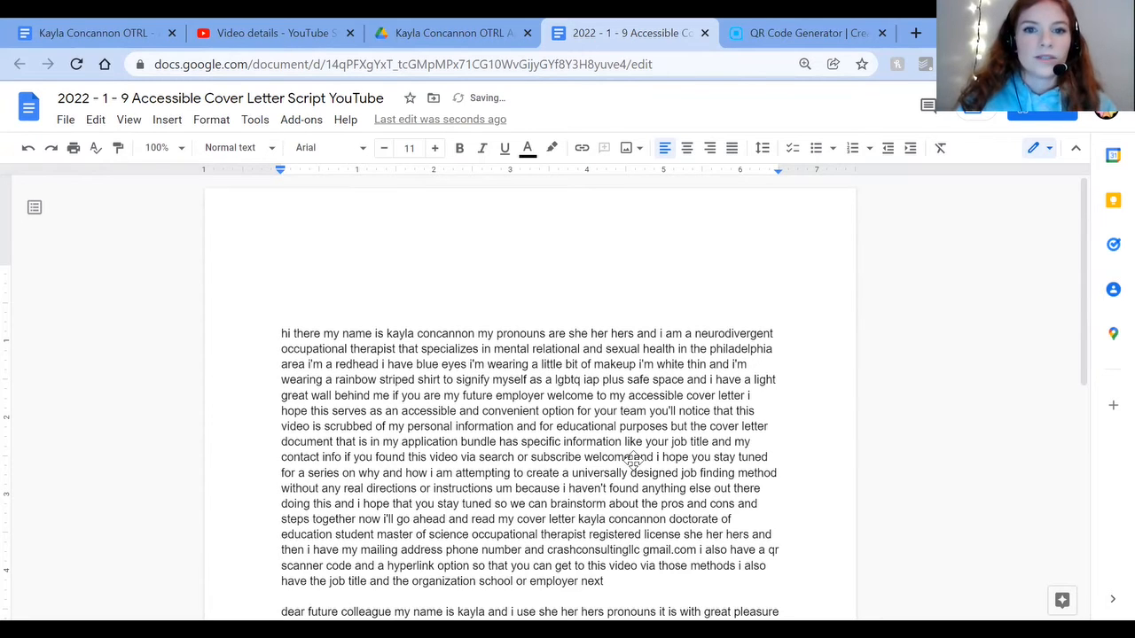
key("ctrl+v")
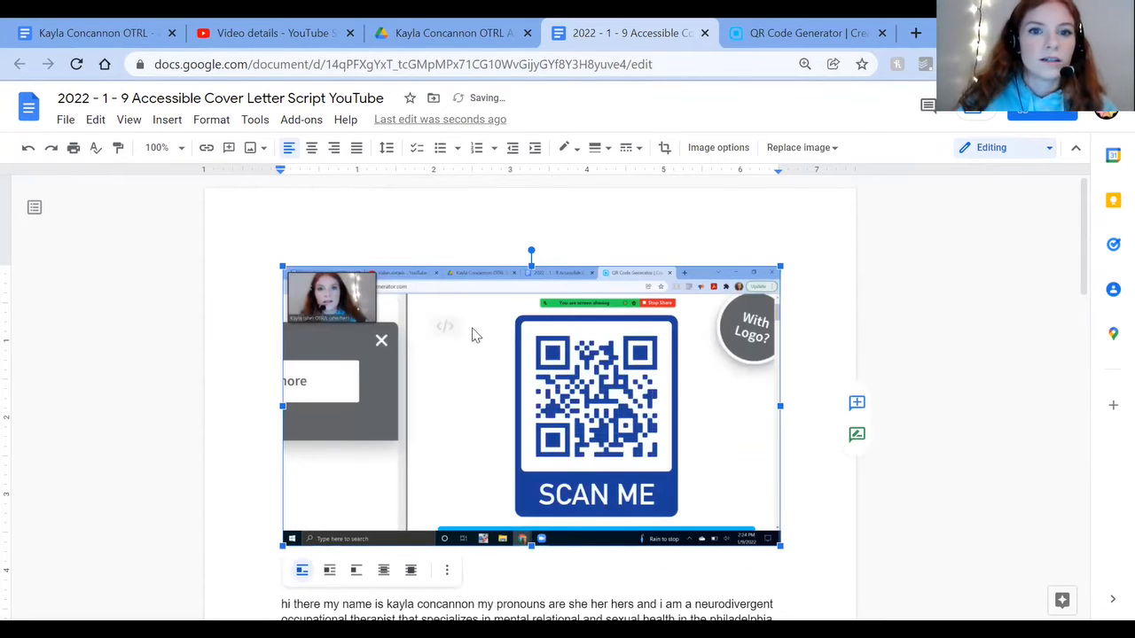
Step: Crop the pasted screenshot down to the blue QR code and its SCAN ME frame
double_click(280, 261)
left_click_drag(280, 260, 524, 324)
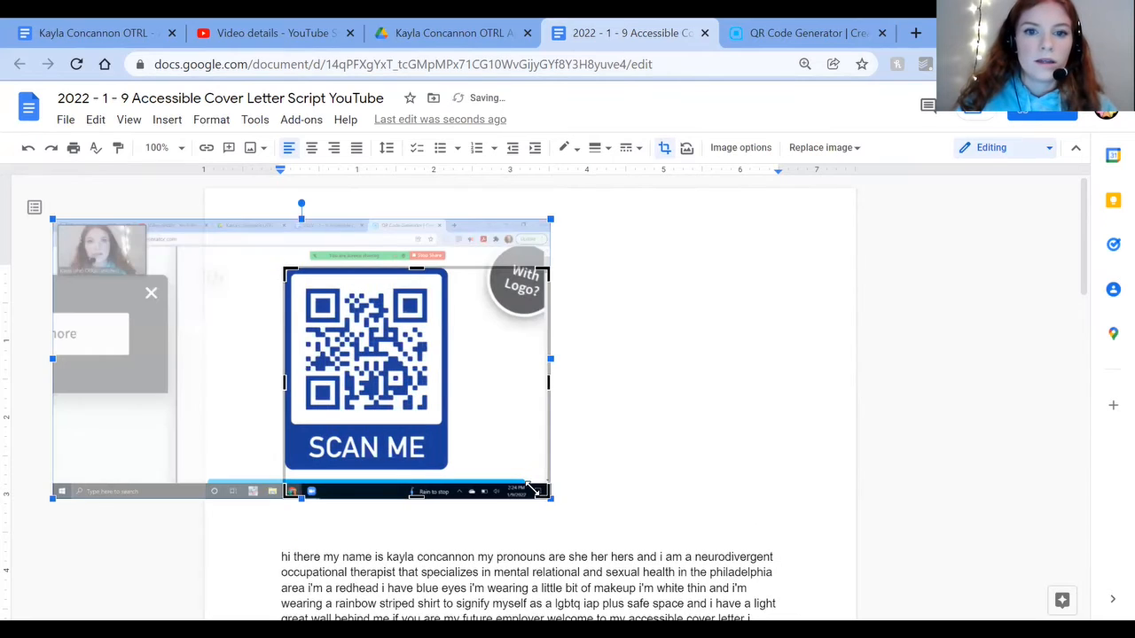
left_click_drag(549, 499, 449, 478)
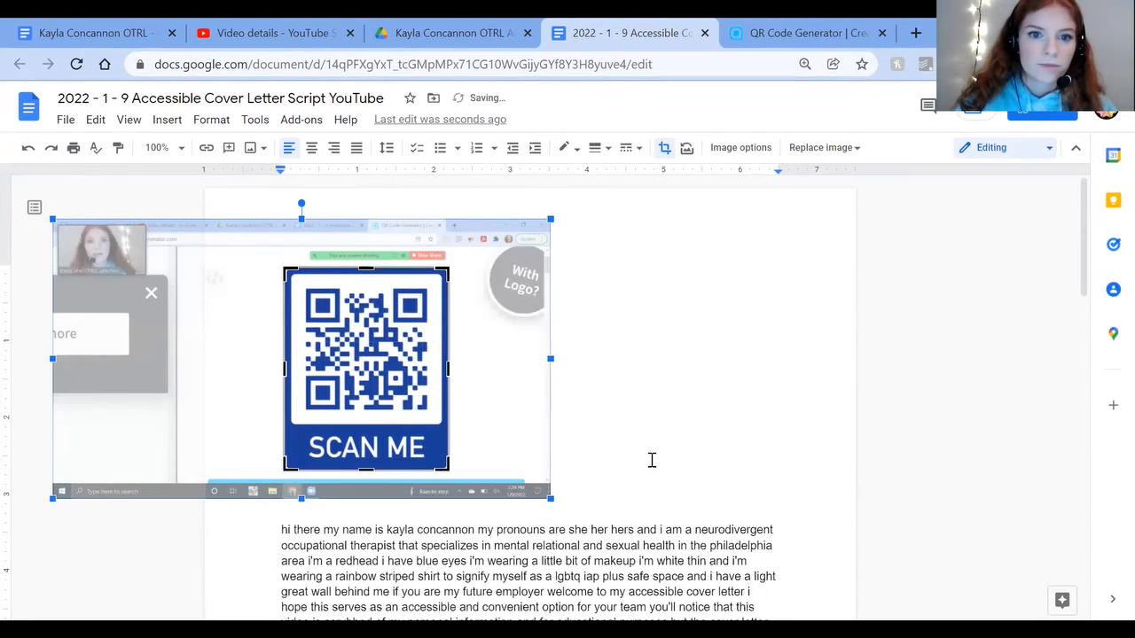
left_click(514, 451)
left_click(382, 408)
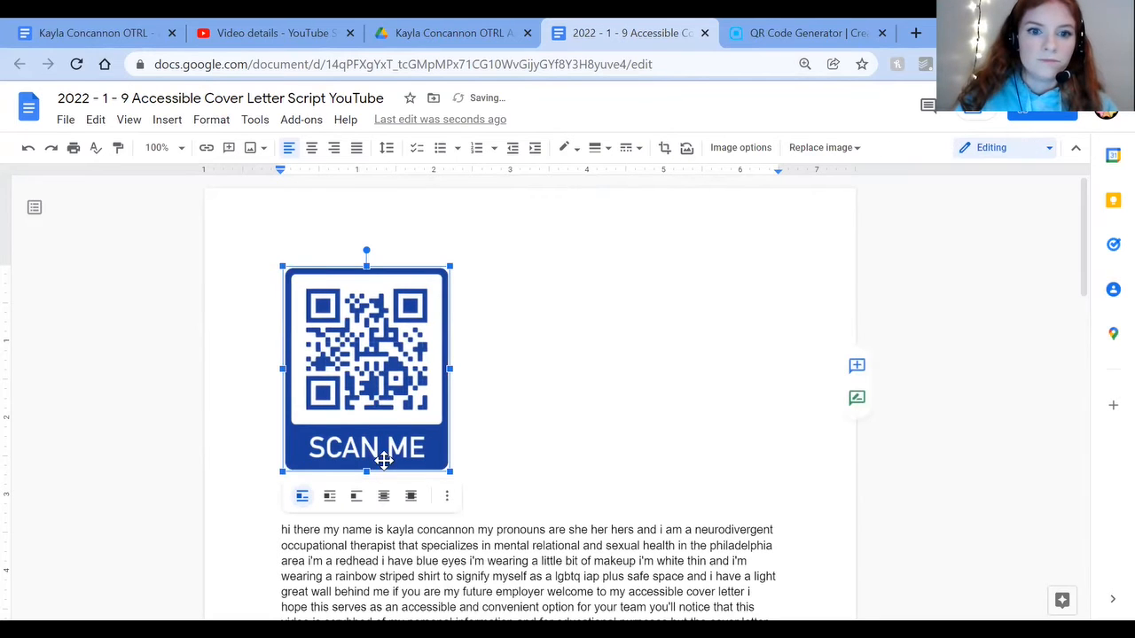
Step: Try placing the cropped QR code in front of the script text and repositioning it, then undo the changes
left_click(412, 496)
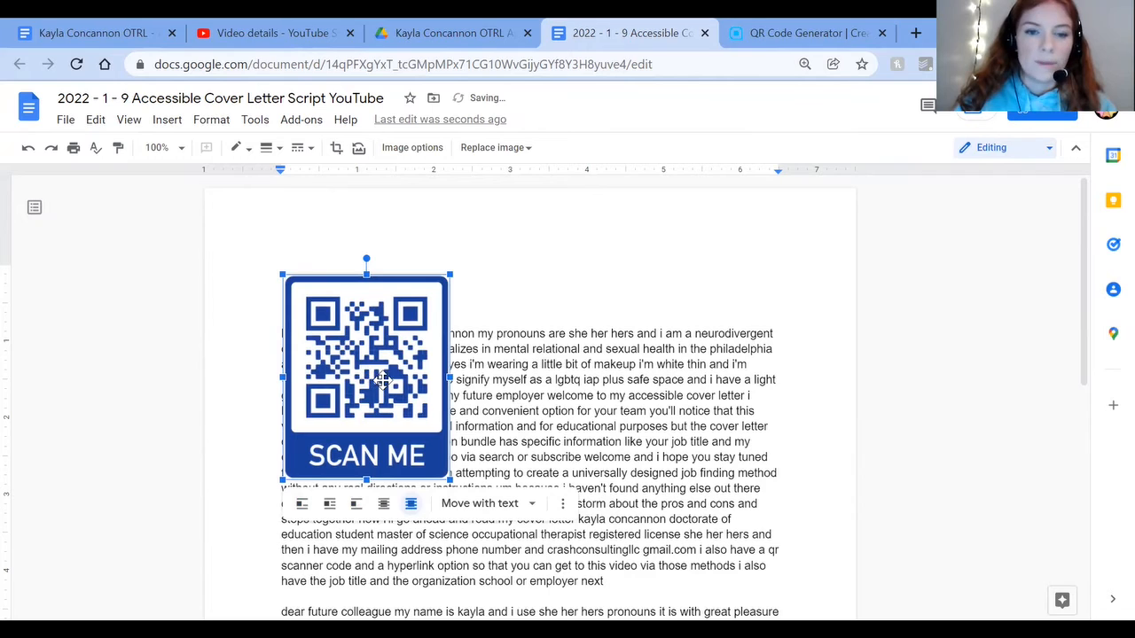
left_click_drag(544, 421, 371, 318)
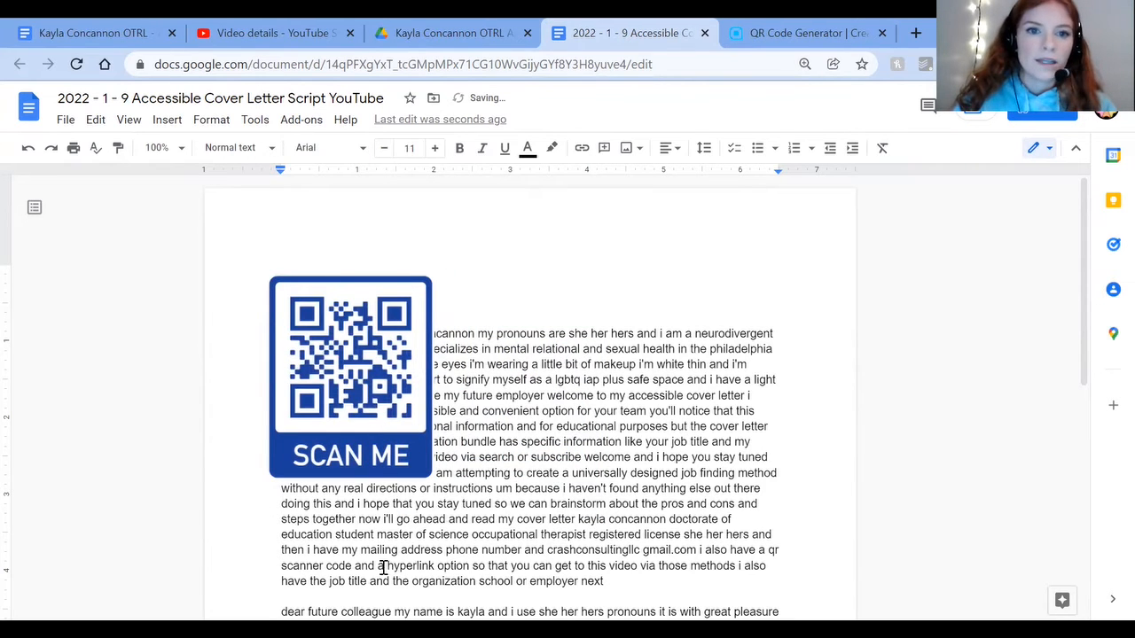
left_click(287, 505)
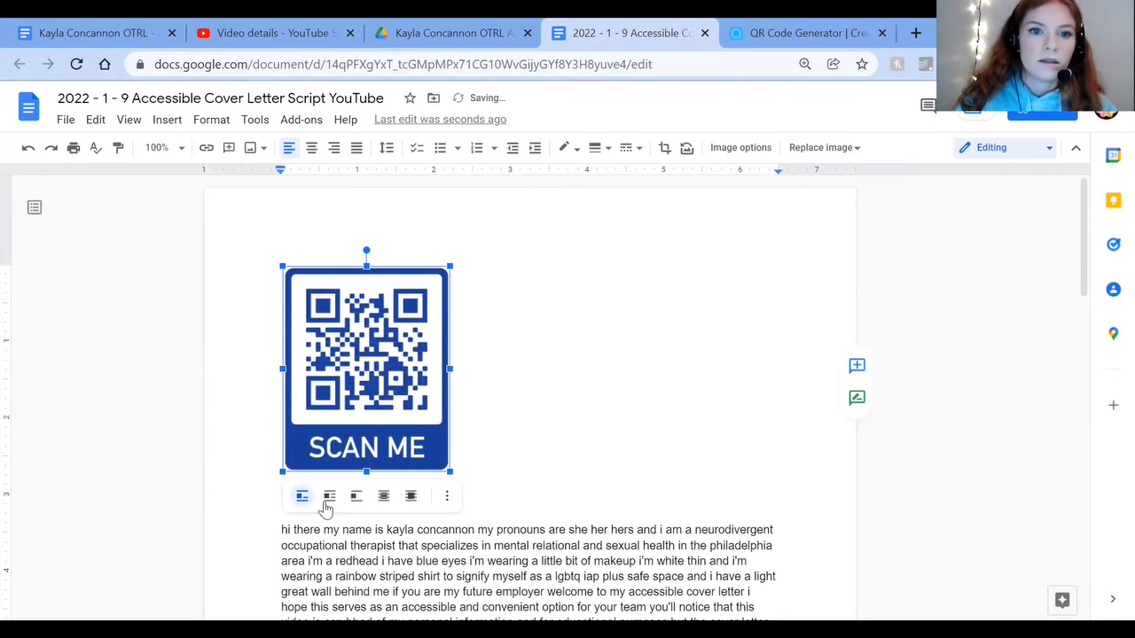
Step: Wrap the script text around the QR code and delete the blank lines beside the image
left_click(328, 497)
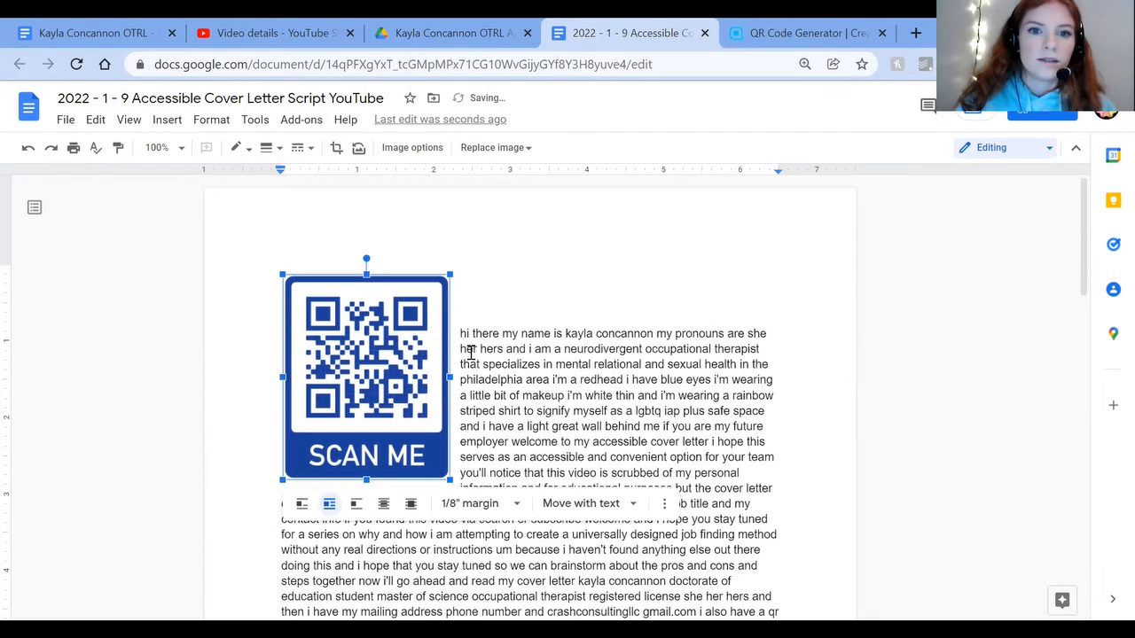
left_click(467, 291)
key("Delete")
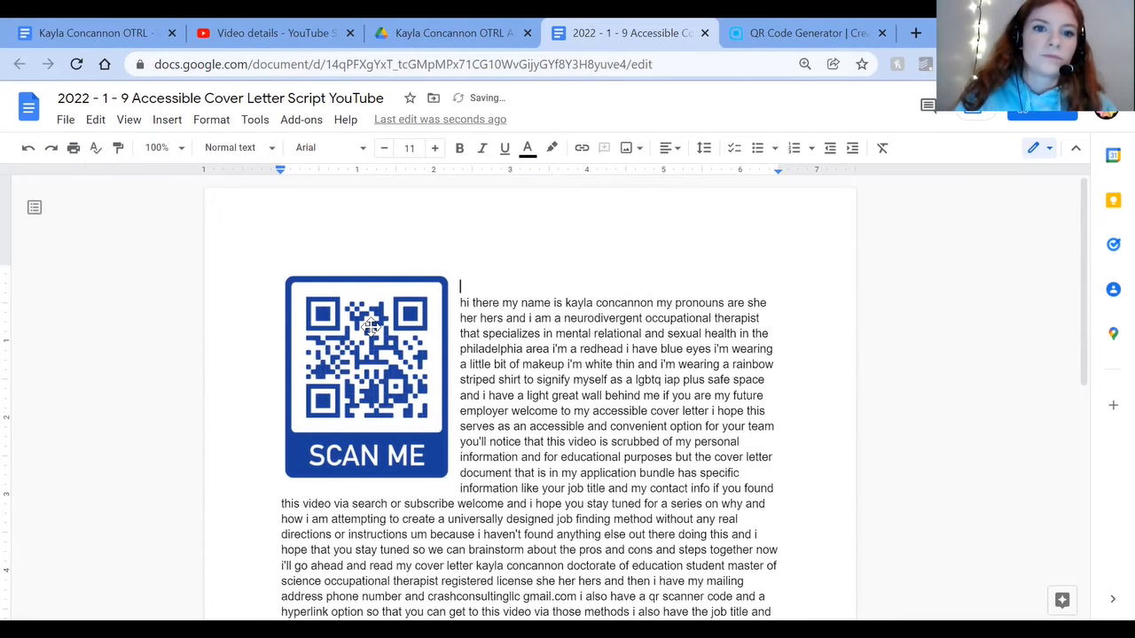
key("Delete")
Step: Copy the cropped QR code and paste it at the end of the name line in the Accessible Cover Letter Template
left_click(370, 327)
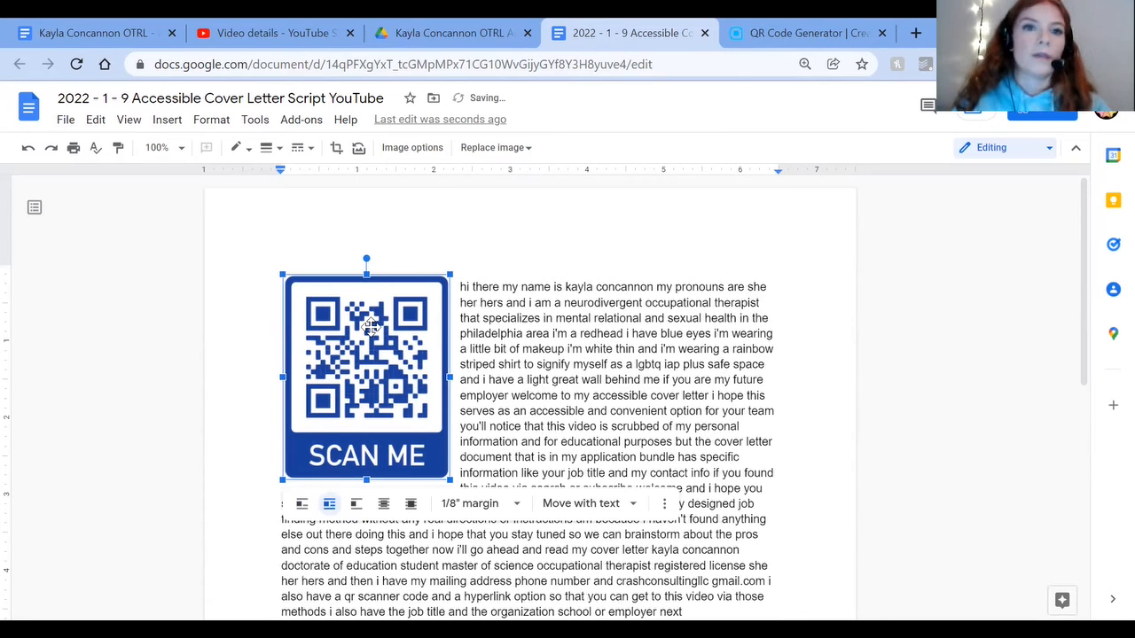
left_click(116, 23)
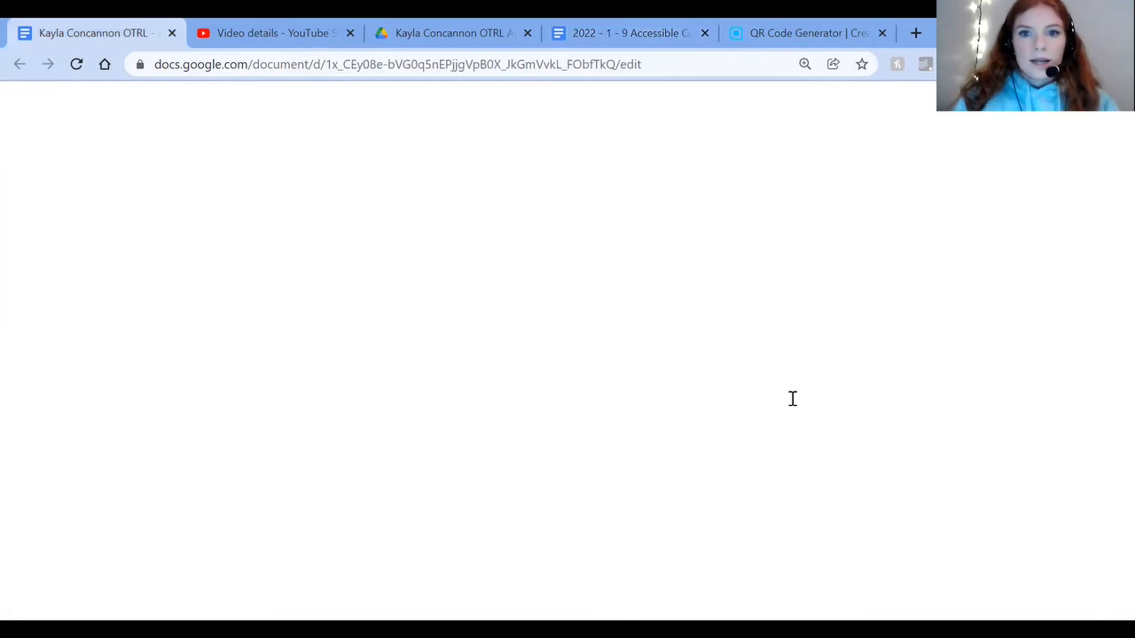
left_click(564, 236)
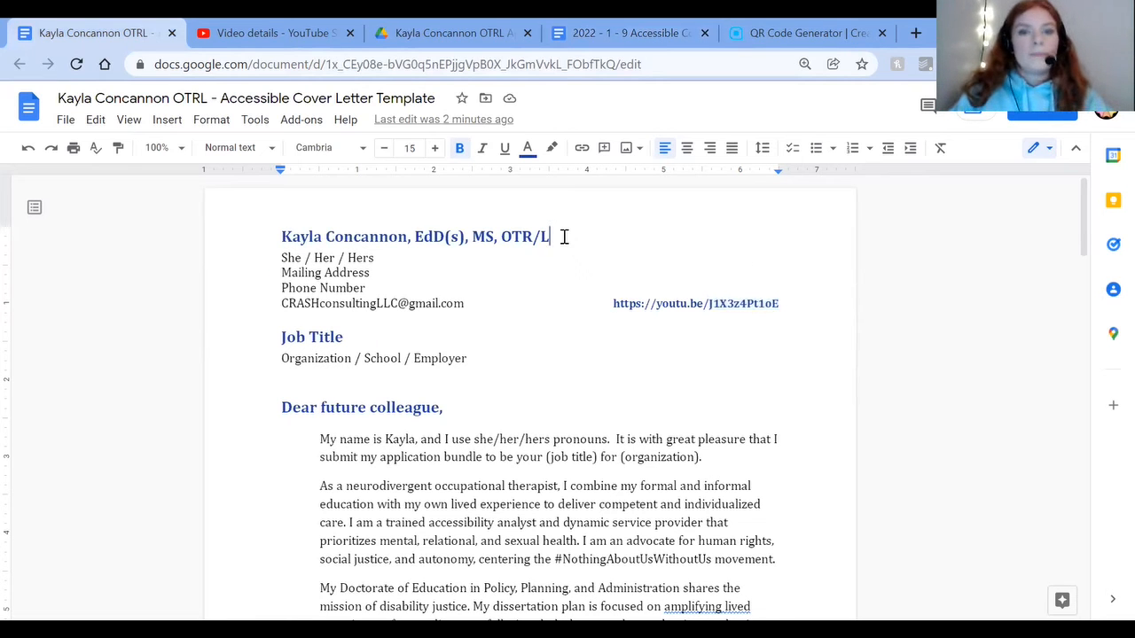
key("ctrl+v")
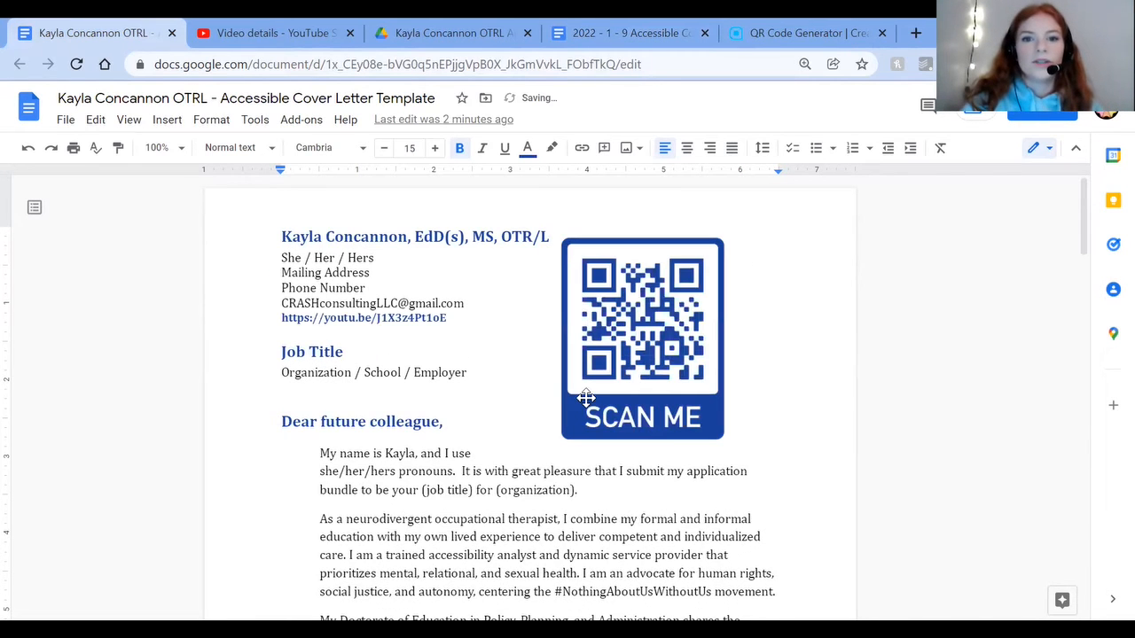
Step: Shrink the QR code to about 1.5 inches wide and place it at the letter header's right edge, in front of the text
left_click(556, 441)
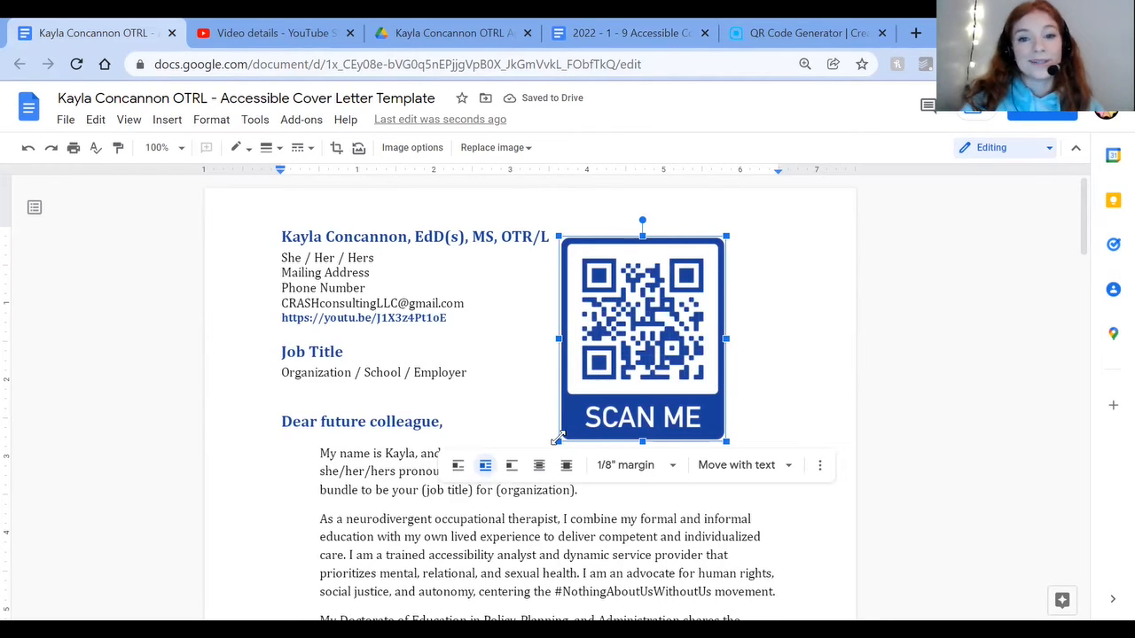
left_click_drag(559, 441, 611, 372)
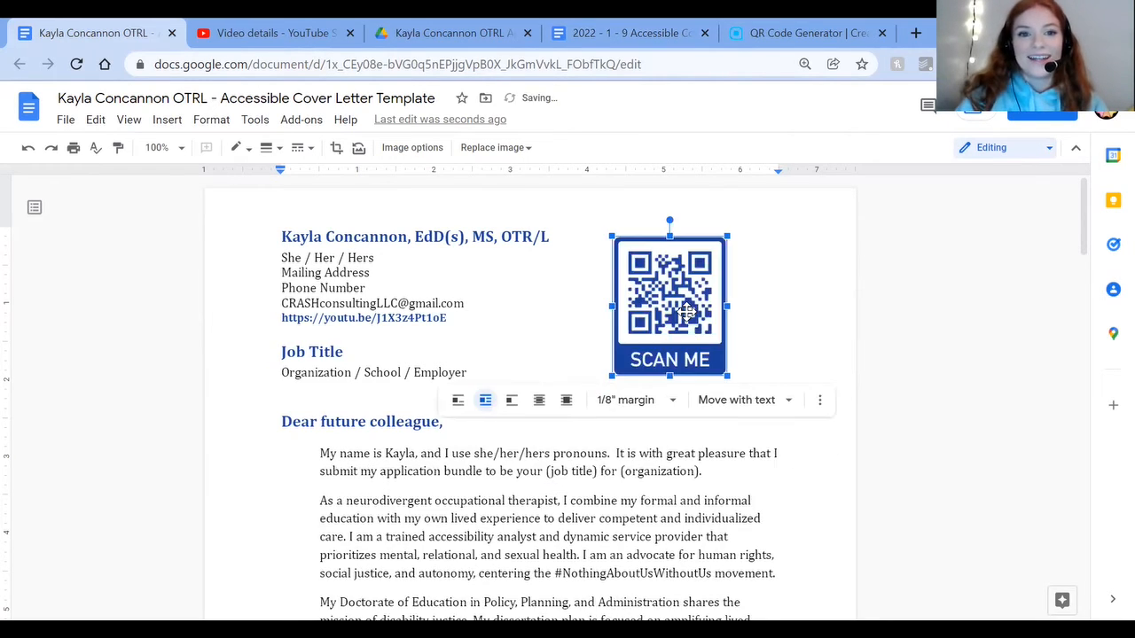
left_click_drag(754, 297, 754, 302)
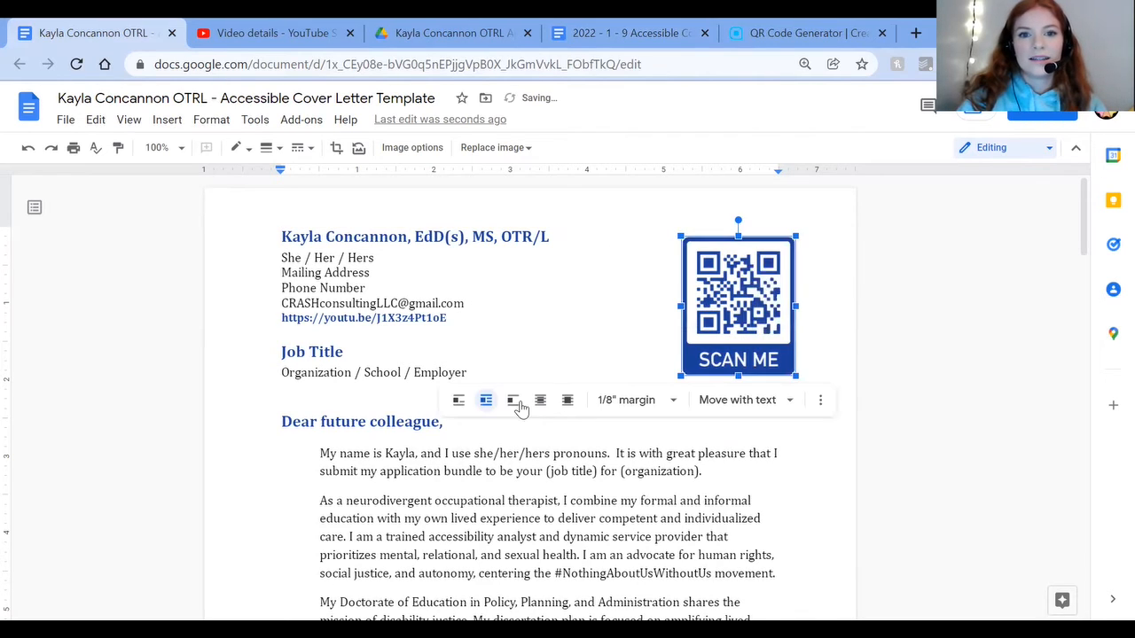
left_click(567, 401)
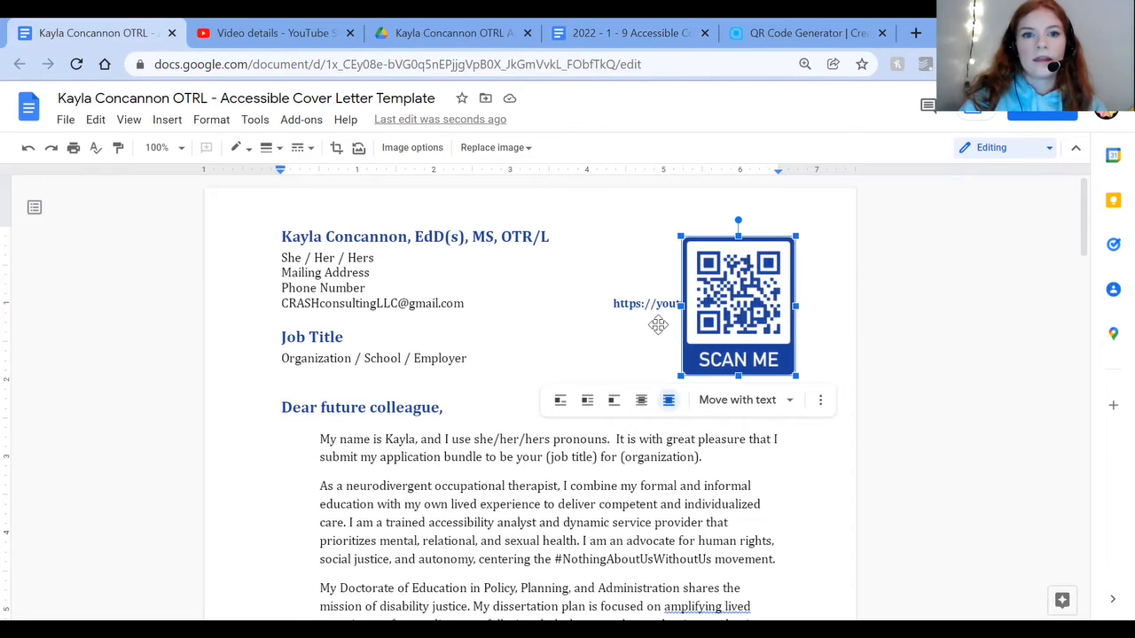
Step: Remove the gap before the video link and put the link on its own line below the e-mail address
double_click(639, 306)
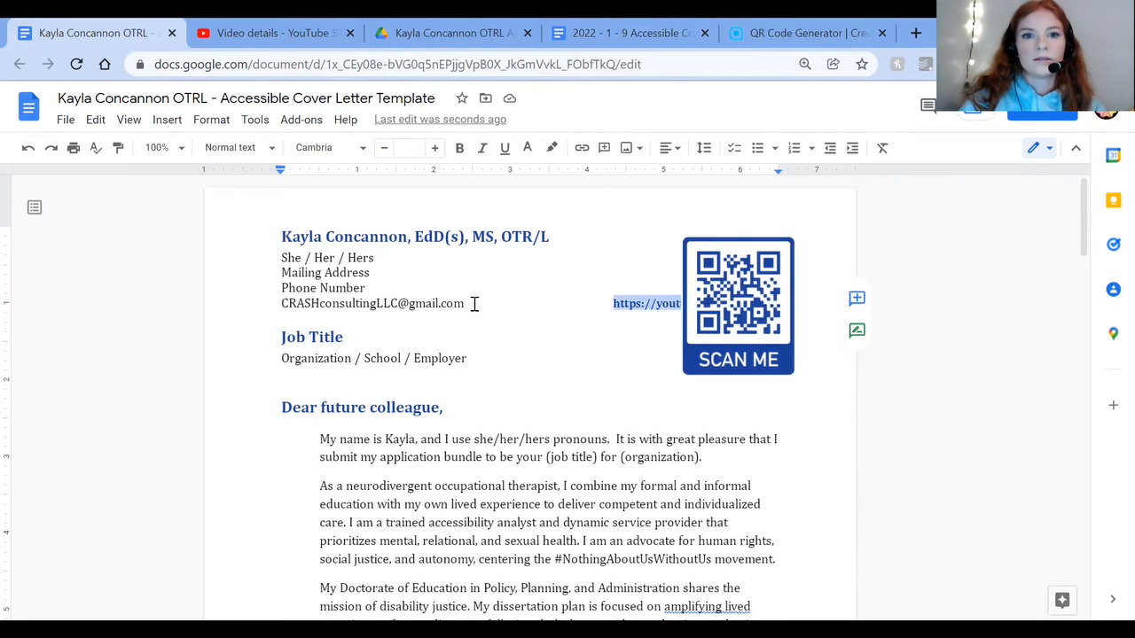
left_click_drag(469, 305, 468, 305)
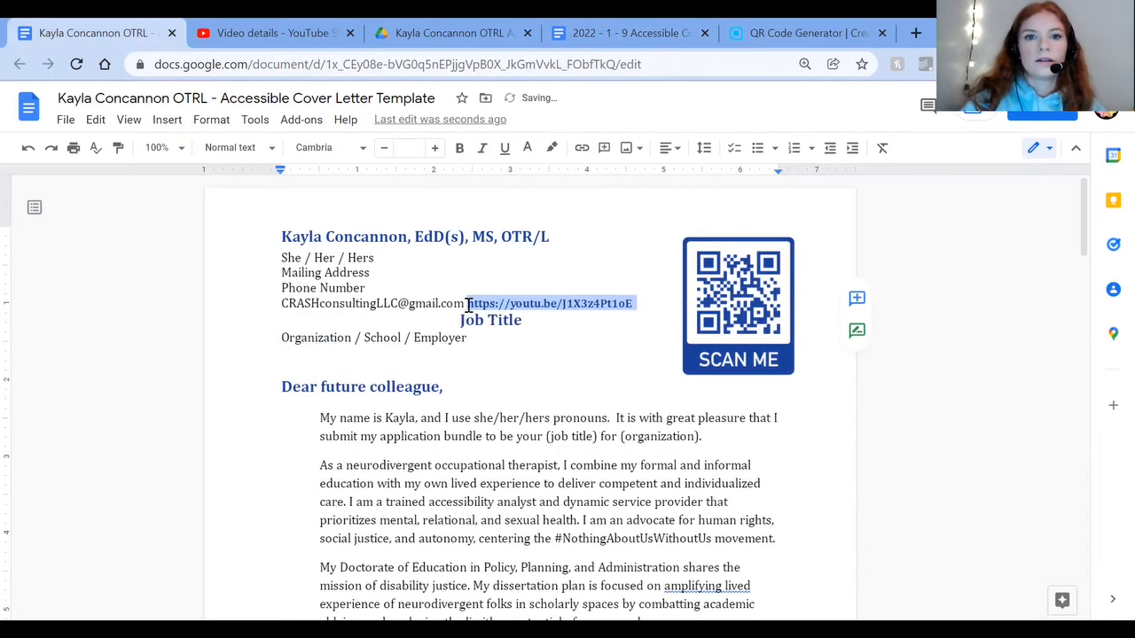
left_click(466, 304)
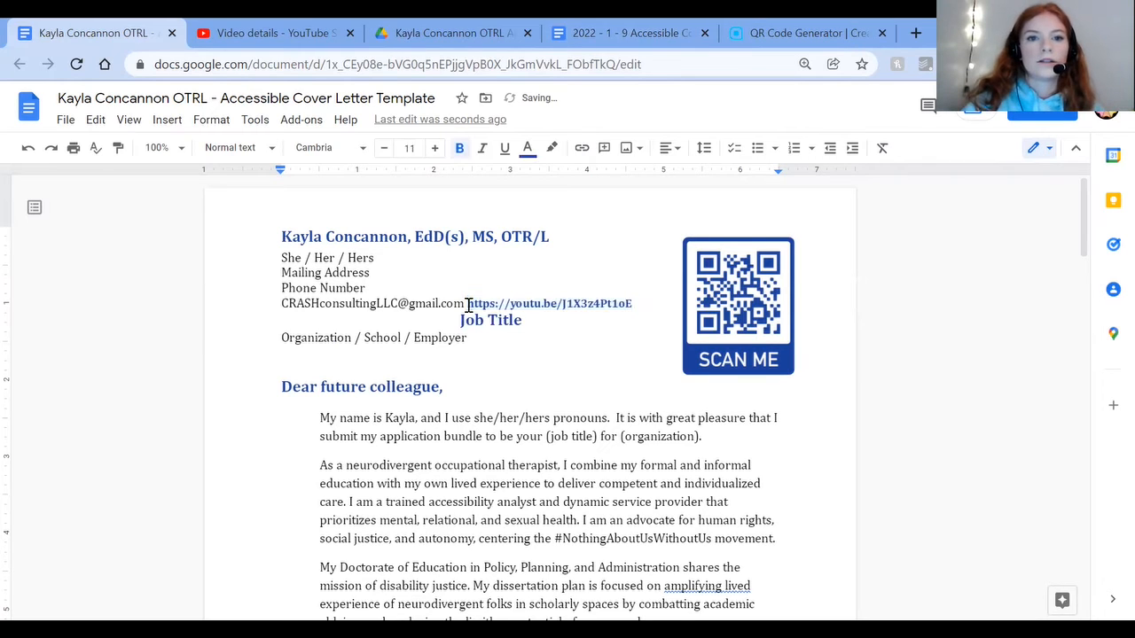
key("Return")
Step: Delete the stray spaces before the Job Title heading and start it flush on its own line below the video link
key("BackSpace")
key("BackSpace")
key("BackSpace")
key("BackSpace")
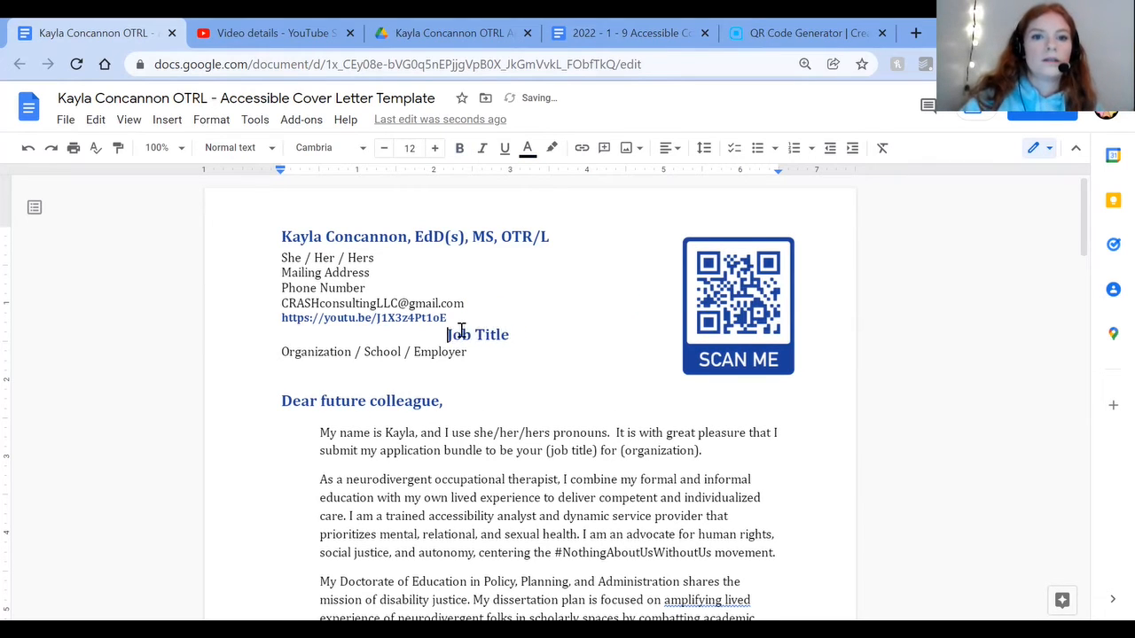
key("BackSpace")
key("BackSpace")
key("BackSpace")
key("BackSpace")
key("BackSpace")
key("BackSpace")
key("BackSpace")
key("BackSpace")
key("BackSpace")
key("BackSpace")
key("BackSpace")
key("BackSpace")
key("BackSpace")
key("BackSpace")
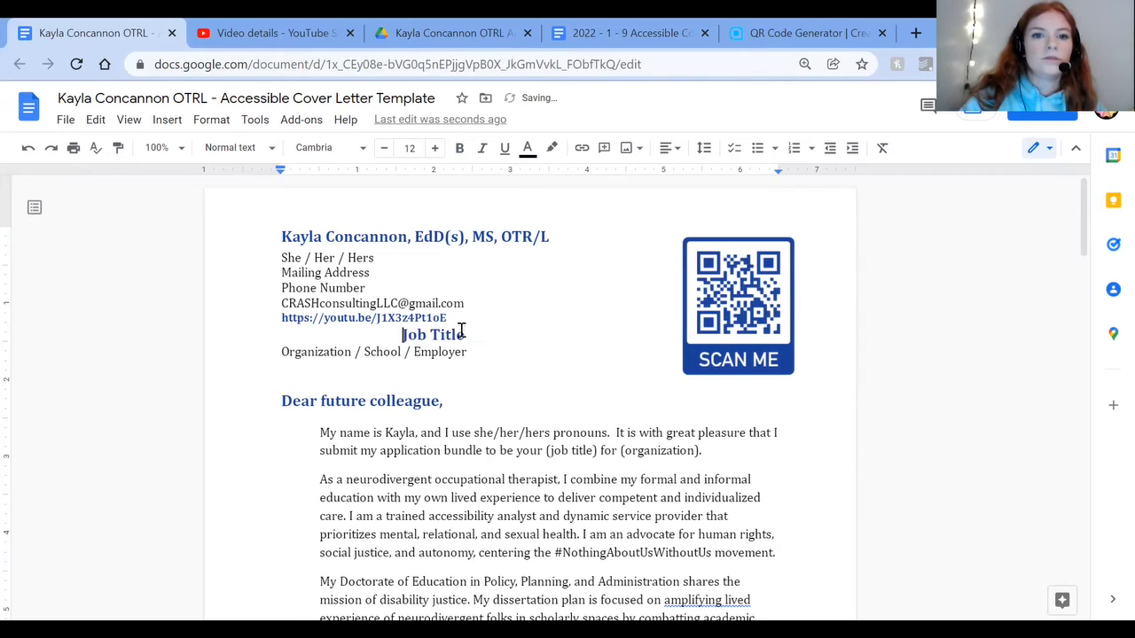
key("BackSpace")
key("BackSpace")
key("BackSpace")
key("BackSpace")
key("BackSpace")
key("BackSpace")
key("BackSpace")
key("BackSpace")
key("BackSpace")
key("BackSpace")
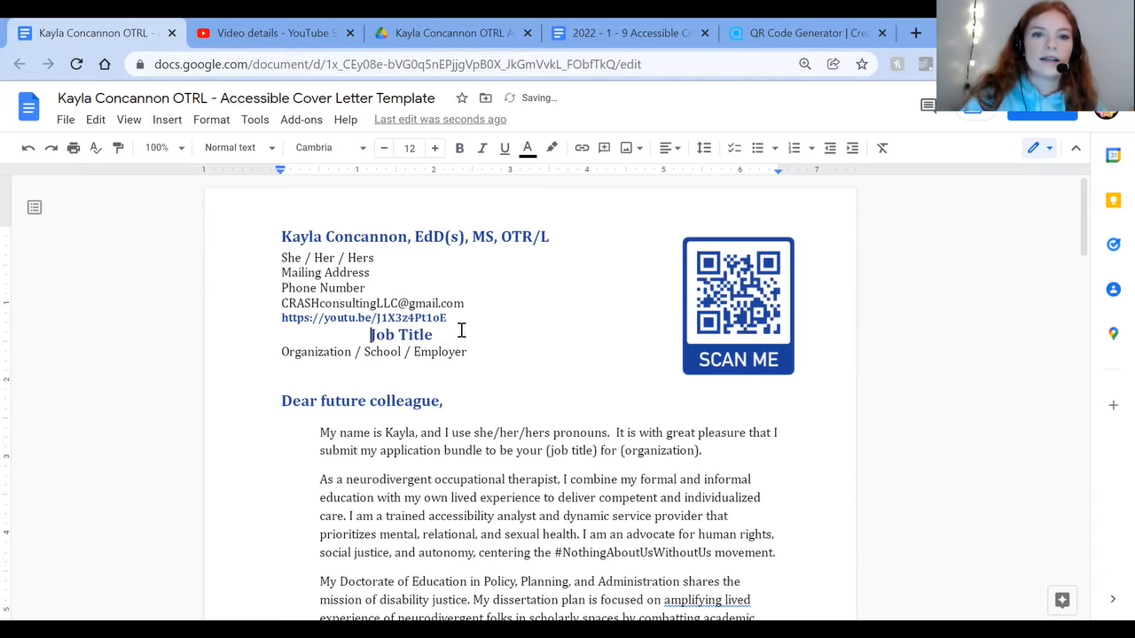
key("BackSpace")
key("BackSpace")
key("BackSpace")
key("BackSpace")
key("BackSpace")
key("BackSpace")
key("BackSpace")
key("BackSpace")
key("BackSpace")
key("BackSpace")
key("BackSpace")
key("BackSpace")
key("BackSpace")
key("BackSpace")
key("BackSpace")
key("BackSpace")
key("BackSpace")
key("BackSpace")
key("BackSpace")
key("BackSpace")
key("BackSpace")
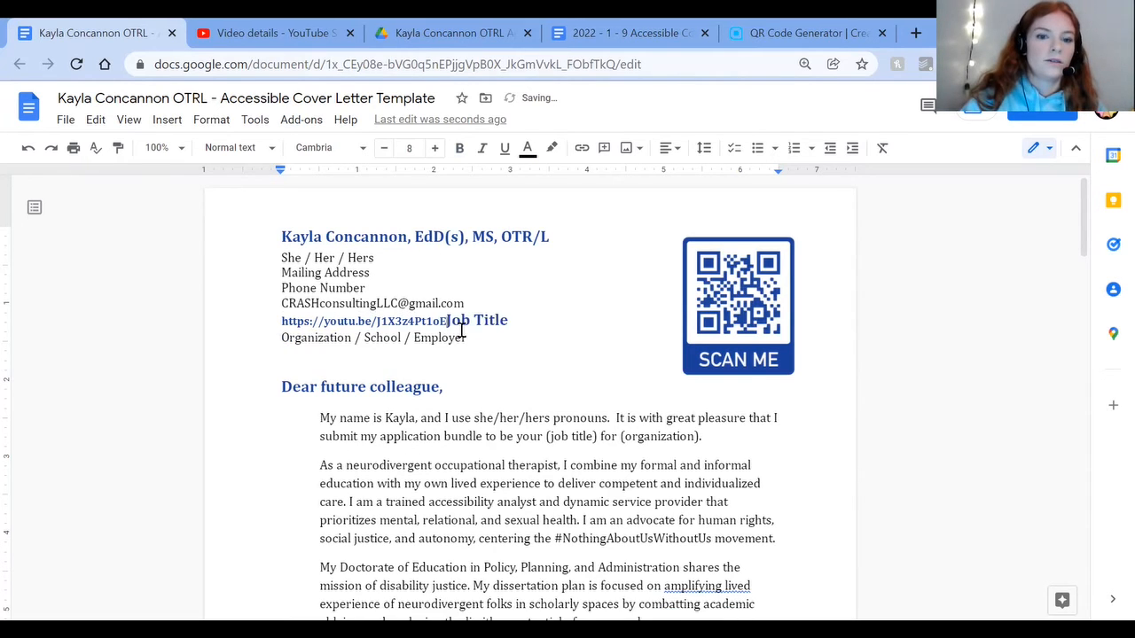
key("Return")
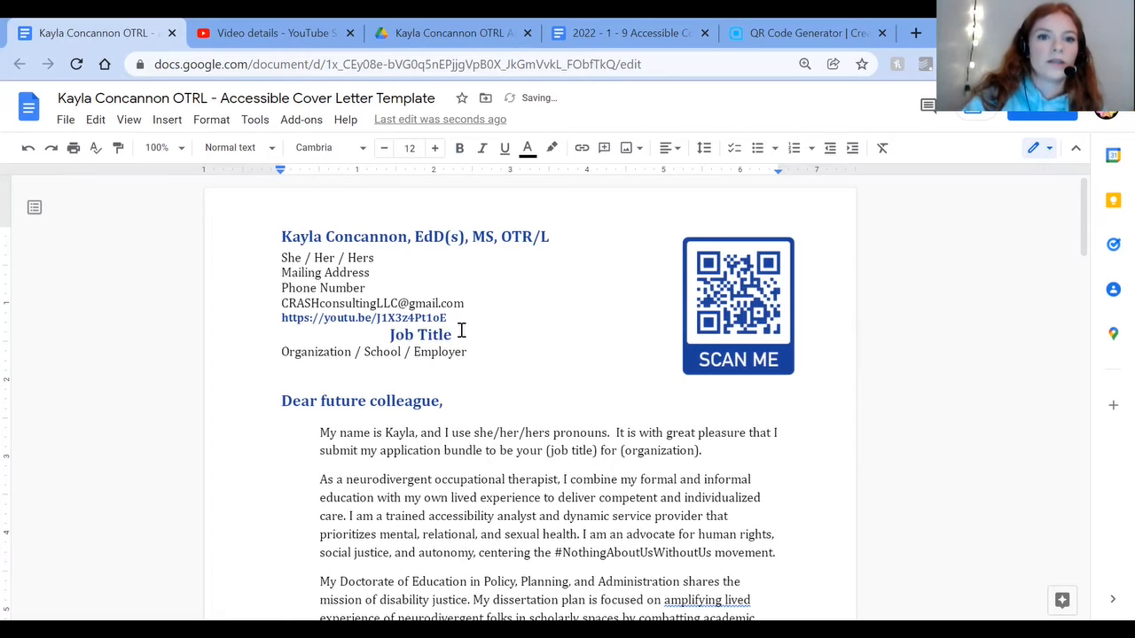
key("BackSpace")
key("BackSpace")
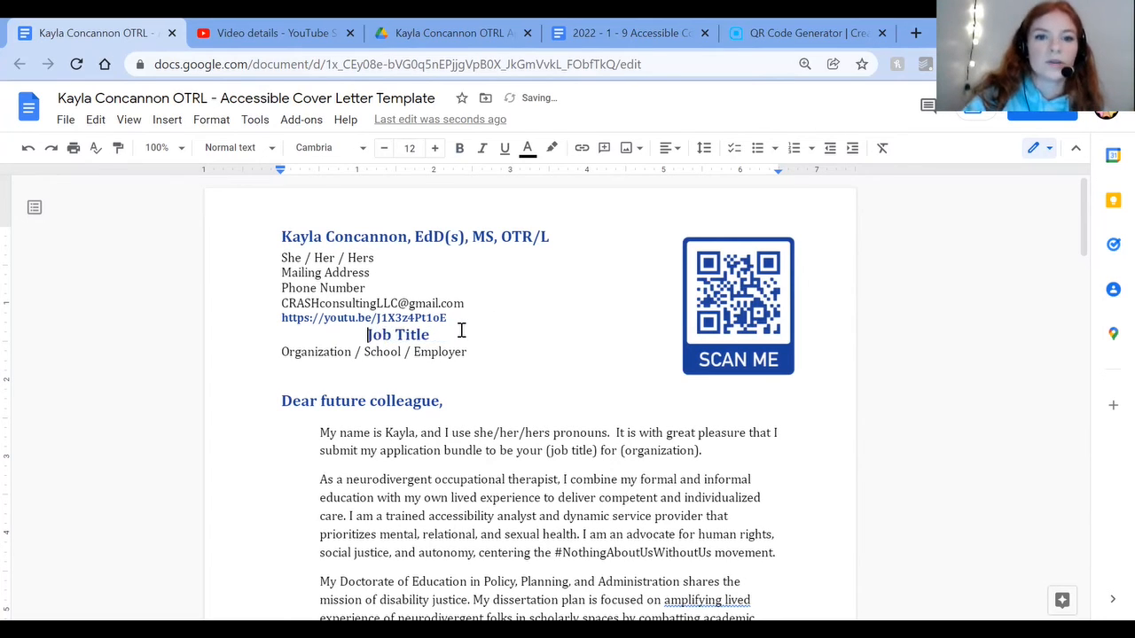
key("BackSpace")
key("BackSpace")
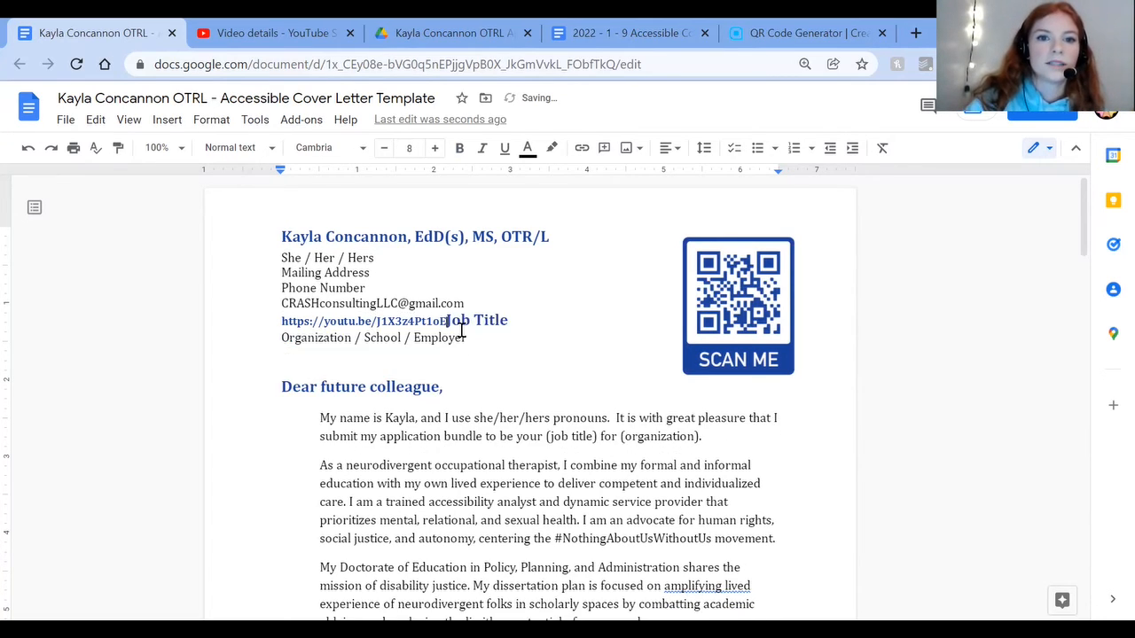
key("Return")
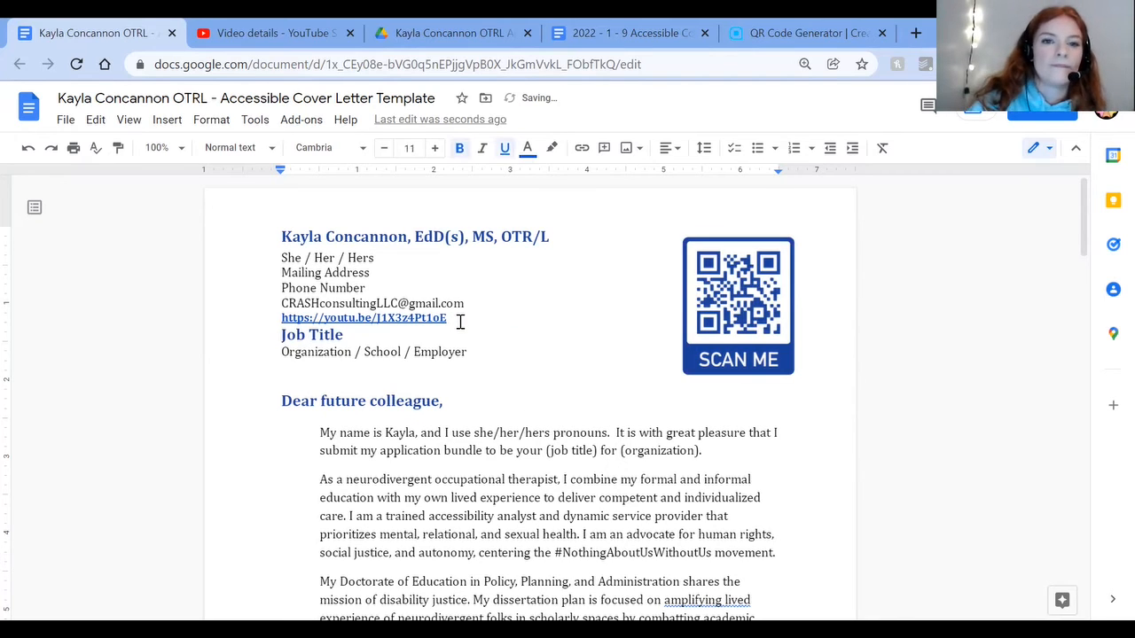
Step: Remove the hyperlink from the video address and insert a blank line above the Job Title heading
left_click(420, 319)
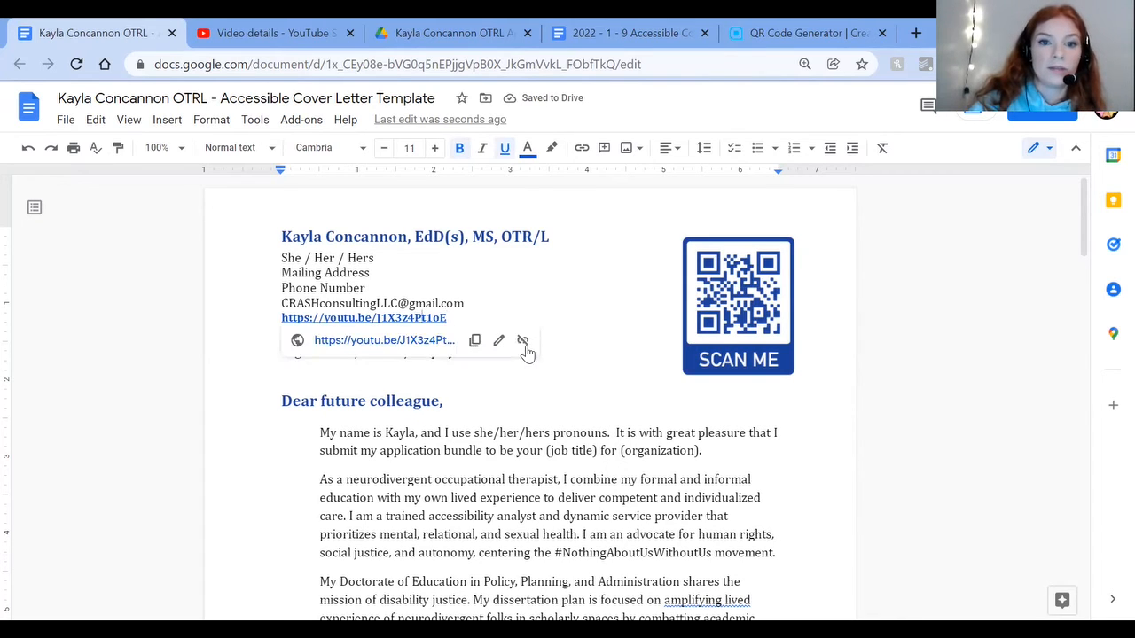
left_click(277, 341)
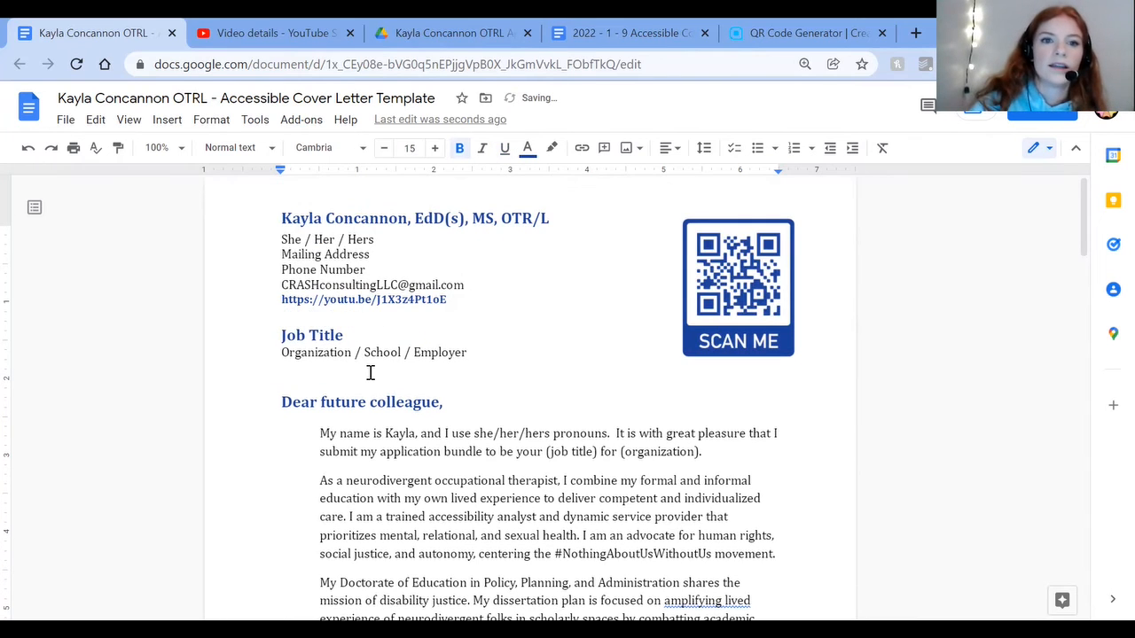
key("Return")
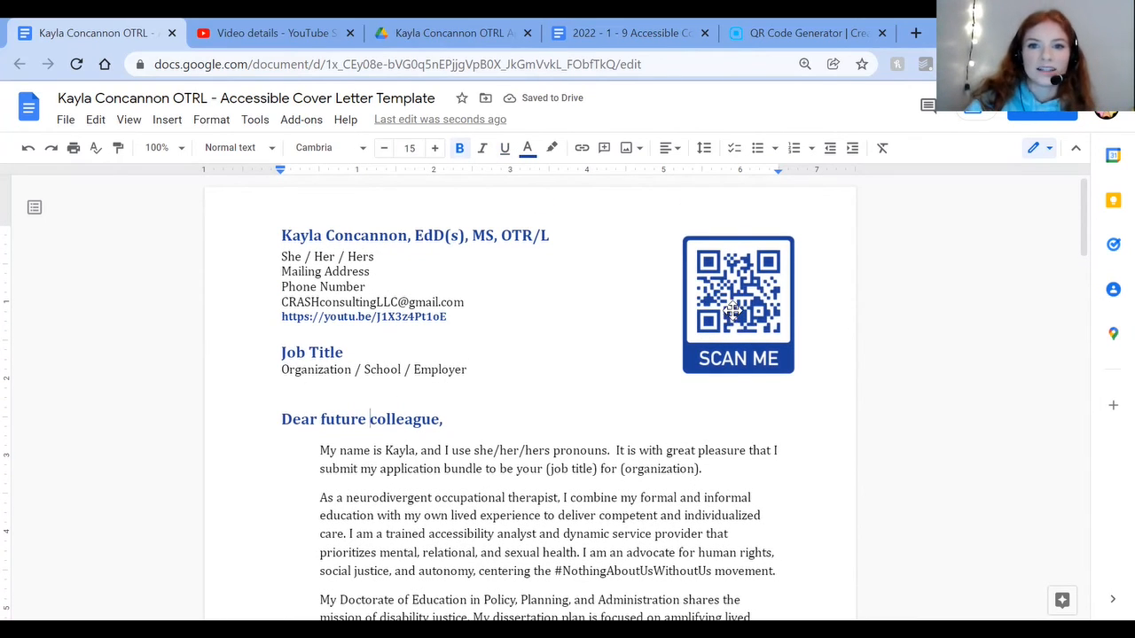
Step: Shift the QR code slightly left so its right edge lines up with the page's right text margin
mouse_move(730, 315)
left_mouse_down()
mouse_move(737, 300)
mouse_move(719, 306)
mouse_move(761, 303)
mouse_move(719, 301)
left_mouse_up()
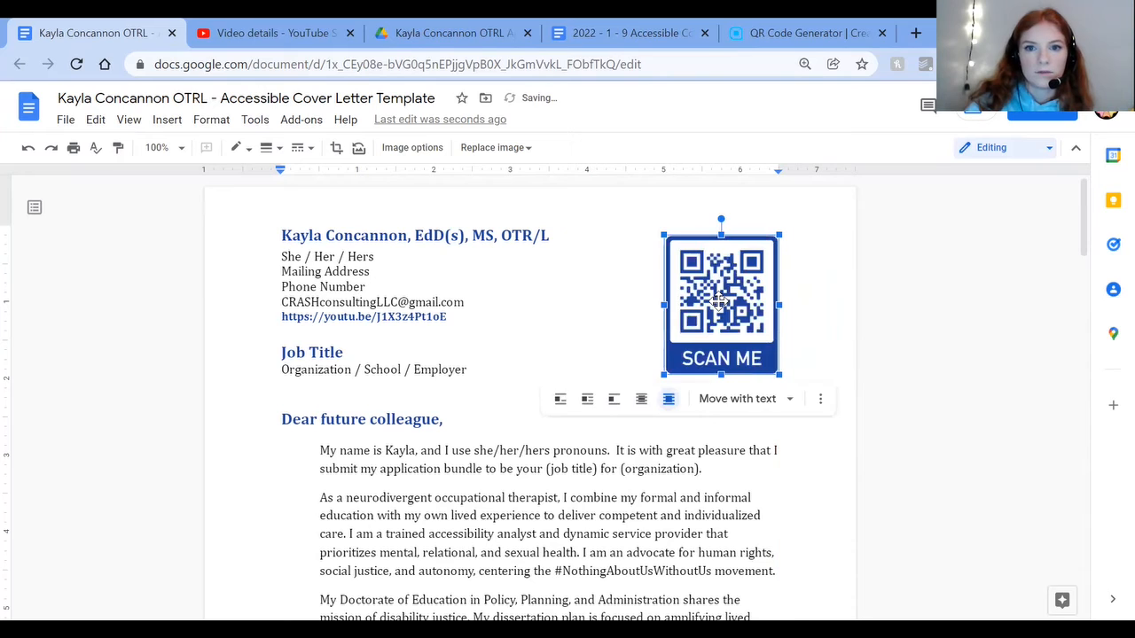
left_click(504, 399)
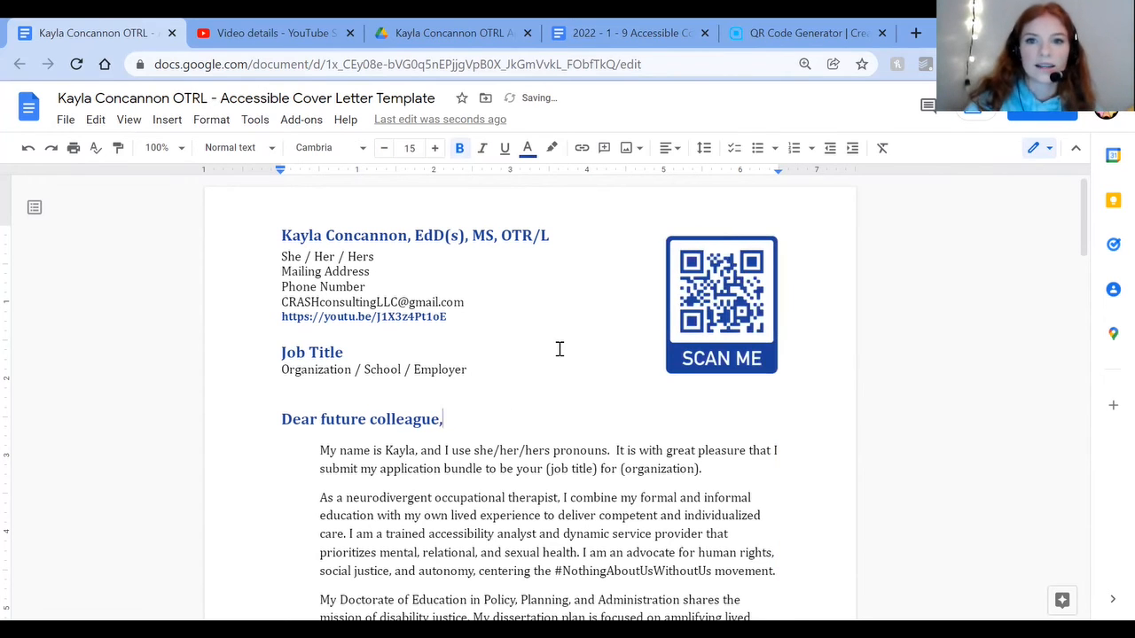
Step: Review the contact, job title and organization placeholders in the header and first paragraph, and skim the letter down to its signature
left_click(404, 419)
left_click_drag(428, 453, 448, 488)
double_click(292, 354)
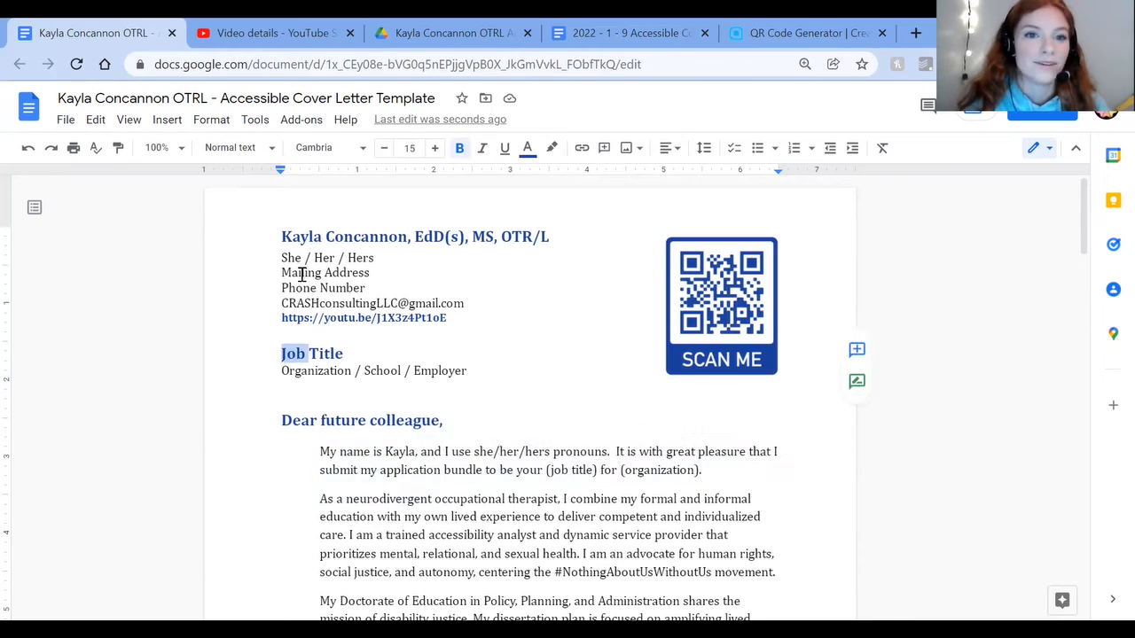
left_click_drag(301, 273, 322, 284)
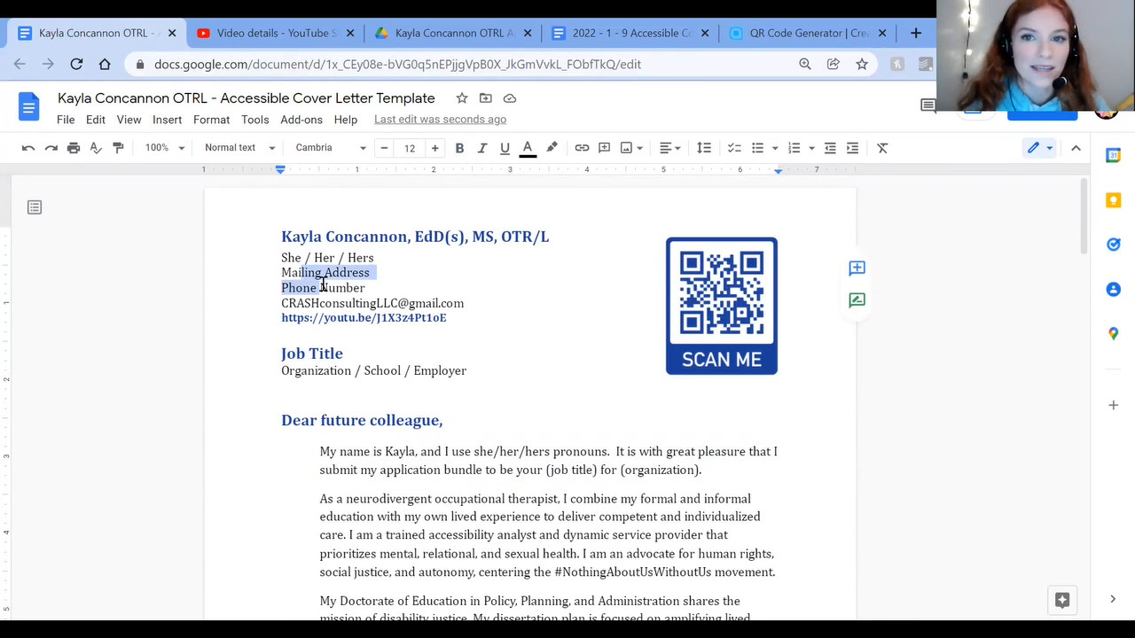
left_click_drag(308, 352, 435, 373)
left_click(363, 370)
scroll(435, 373, "down", 1)
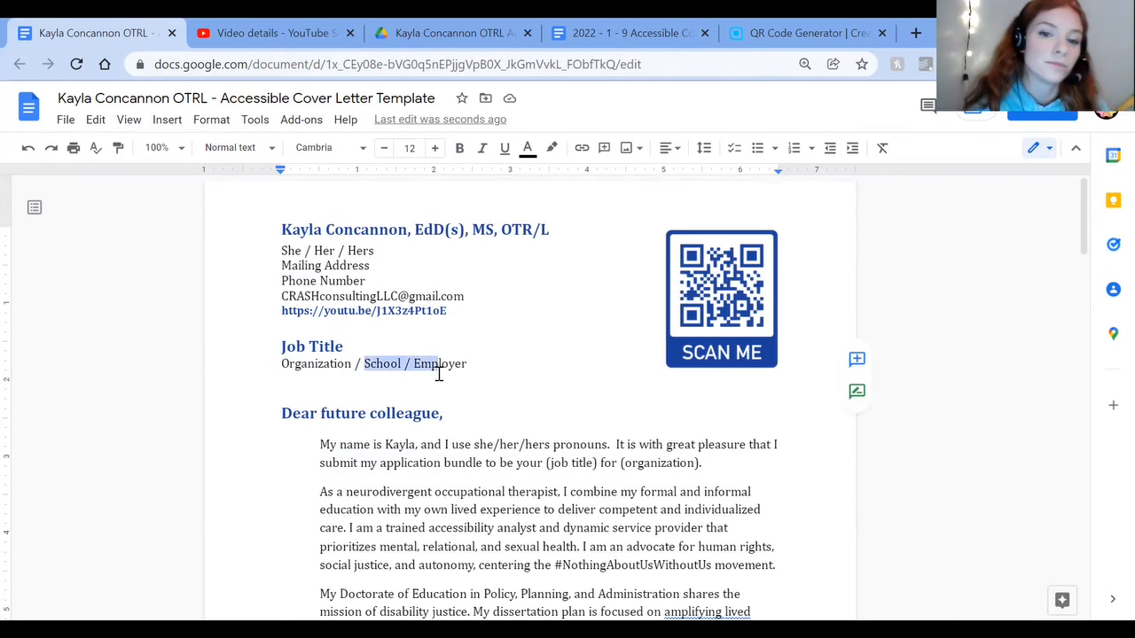
left_click_drag(544, 413, 700, 413)
left_click(702, 411)
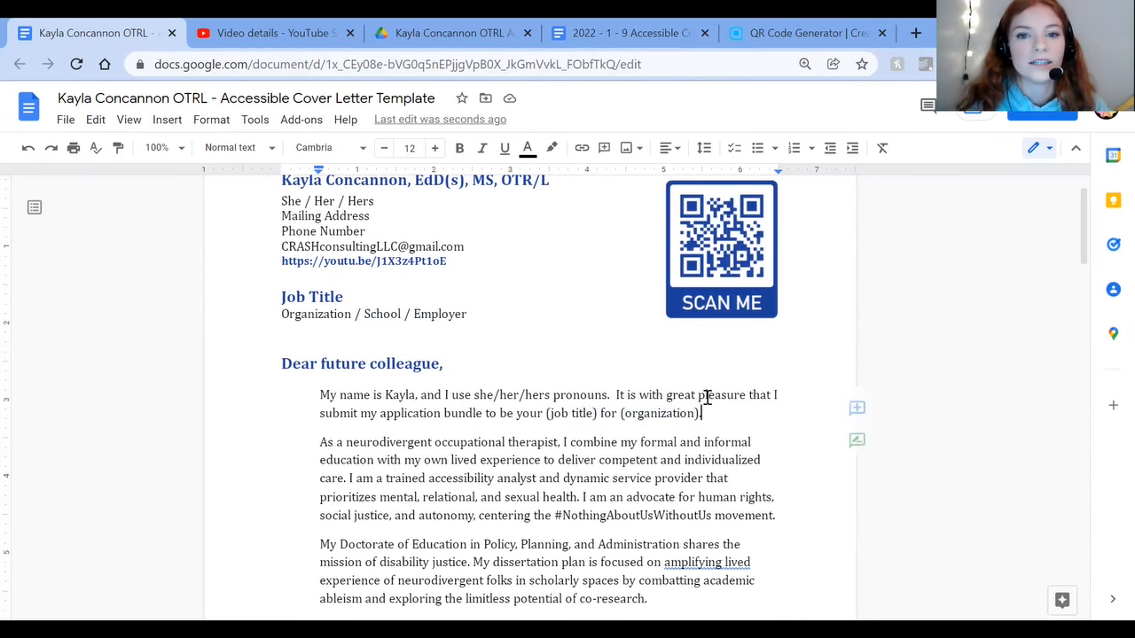
scroll(704, 404, "down", 5)
scroll(674, 396, "down", 2)
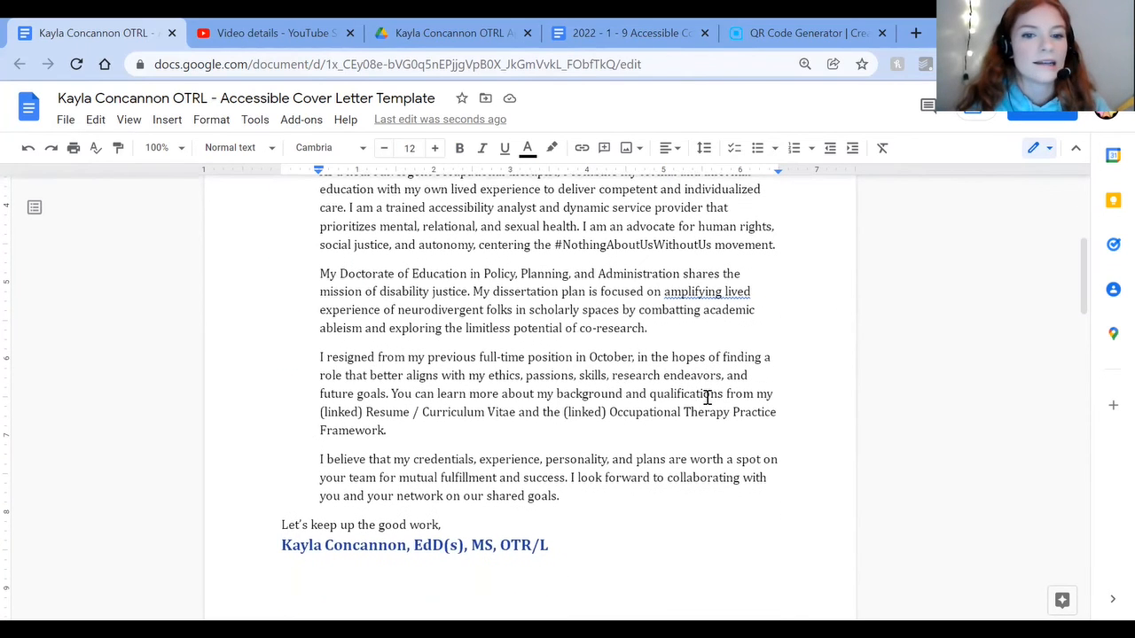
scroll(552, 458, "down", 1)
scroll(554, 457, "up", 3)
scroll(554, 457, "up", 6)
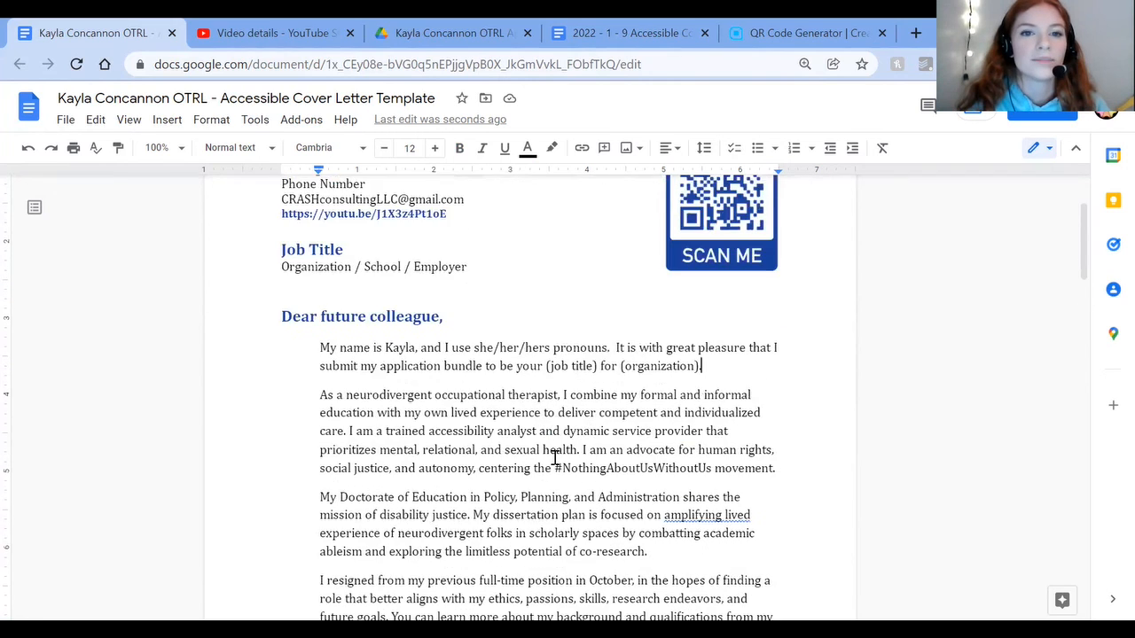